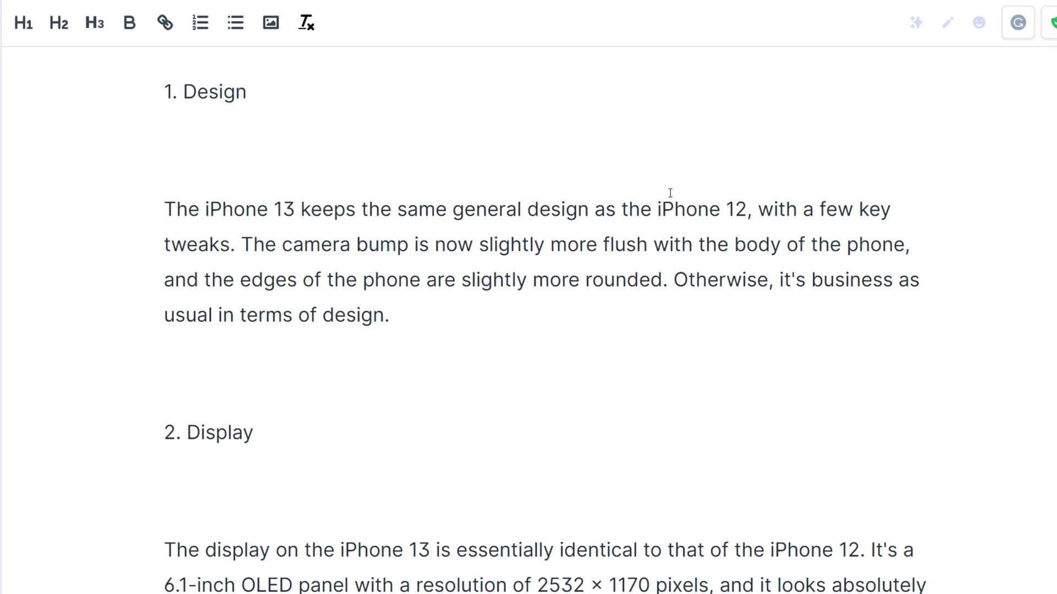
Scroll down through the generated iPhone 13 review document
{"action": "scroll", "coordinate": [669, 193], "scroll_direction": "down", "scroll_amount": 4}
{"action": "scroll", "coordinate": [670, 193], "scroll_direction": "down", "scroll_amount": 5}
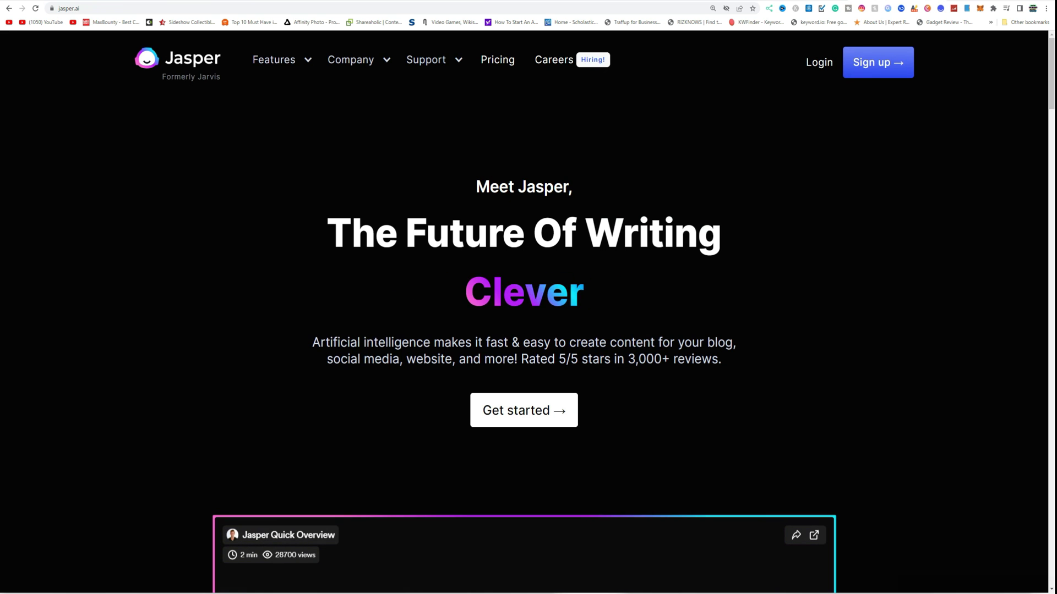
Zoom into the jasper.ai homepage, log in, and open the Templates gallery
{"action": "key", "text": "ctrl+plus"}
{"action": "key", "text": "ctrl+plus"}
{"action": "key", "text": "ctrl+plus"}
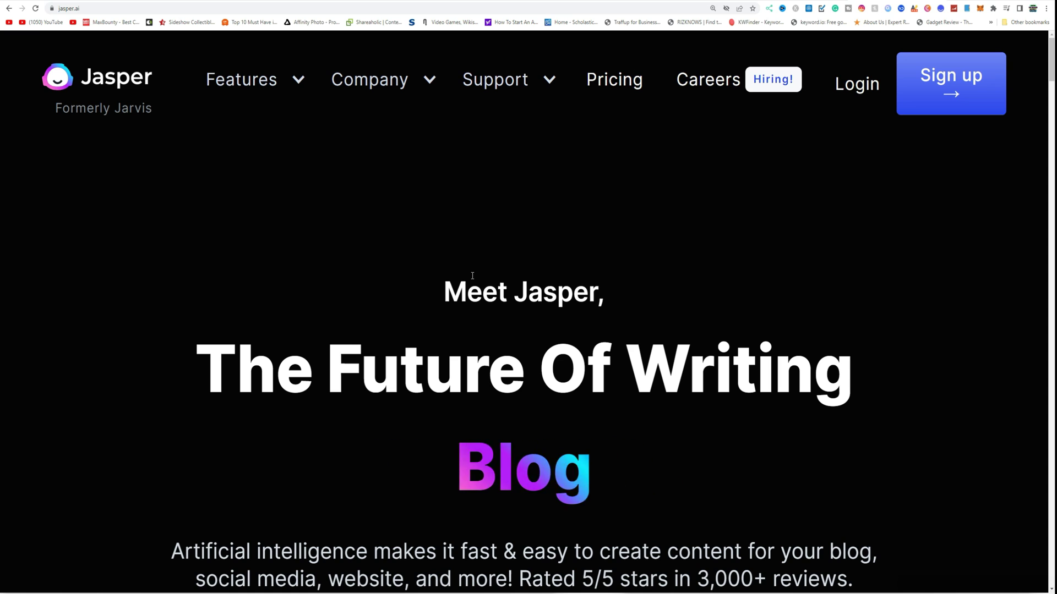
{"action": "left_click", "coordinate": [867, 102]}
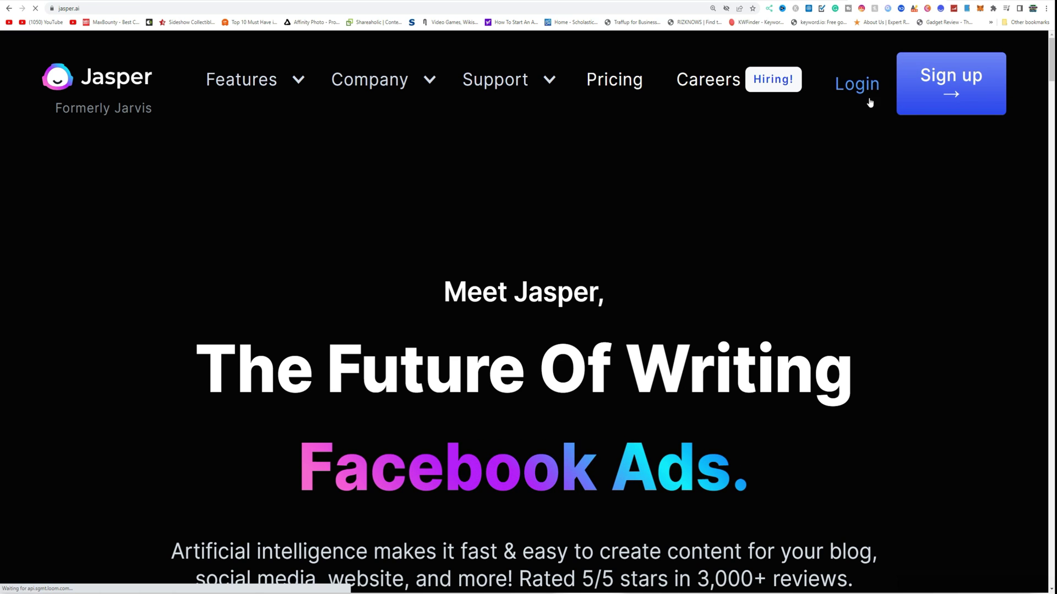
{"action": "left_click", "coordinate": [99, 179]}
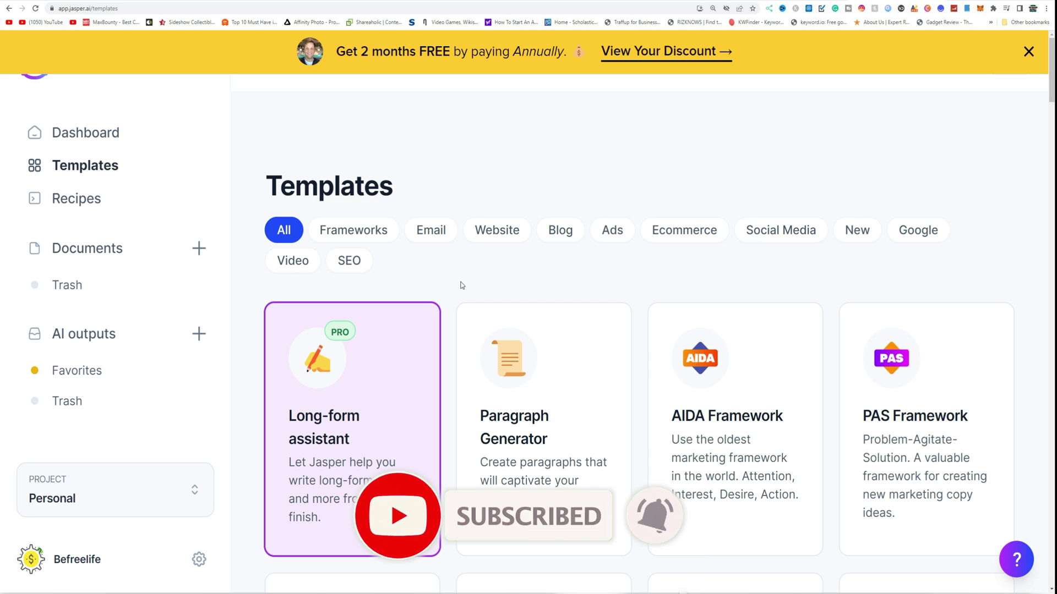
Search the Templates page for 'des' and then 'amaz' to find description and Amazon templates
{"action": "key", "text": "ctrl+f"}
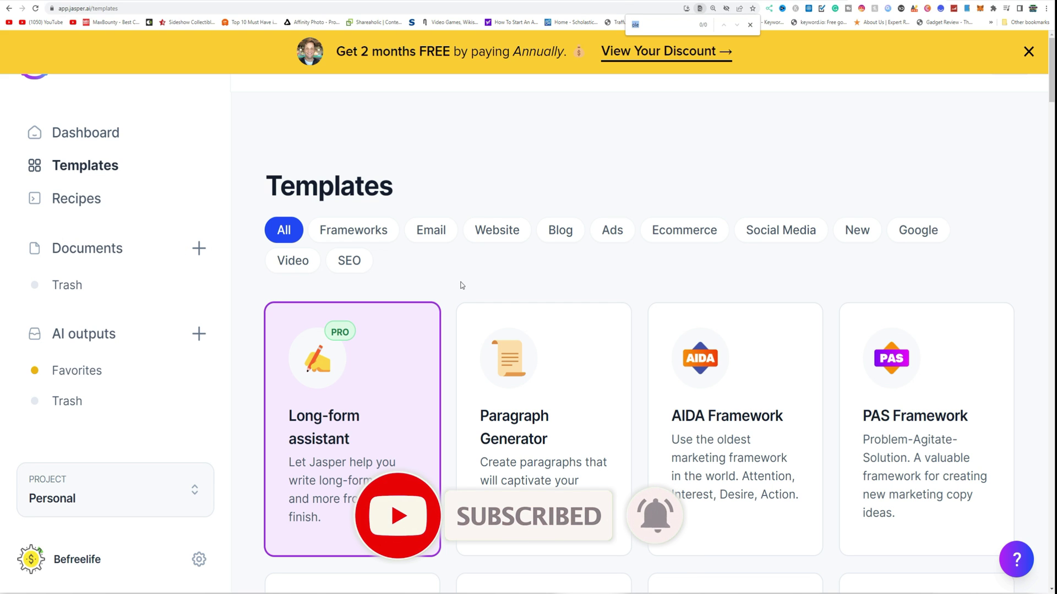
{"action": "type", "text": "des"}
{"action": "key", "text": "Return"}
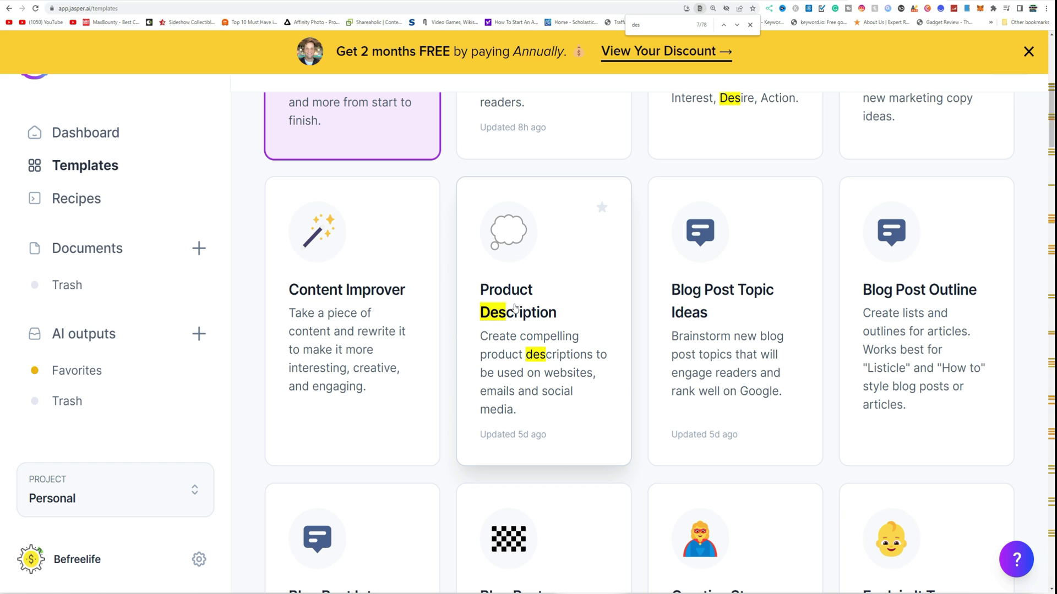
{"action": "key", "text": "BackSpace"}
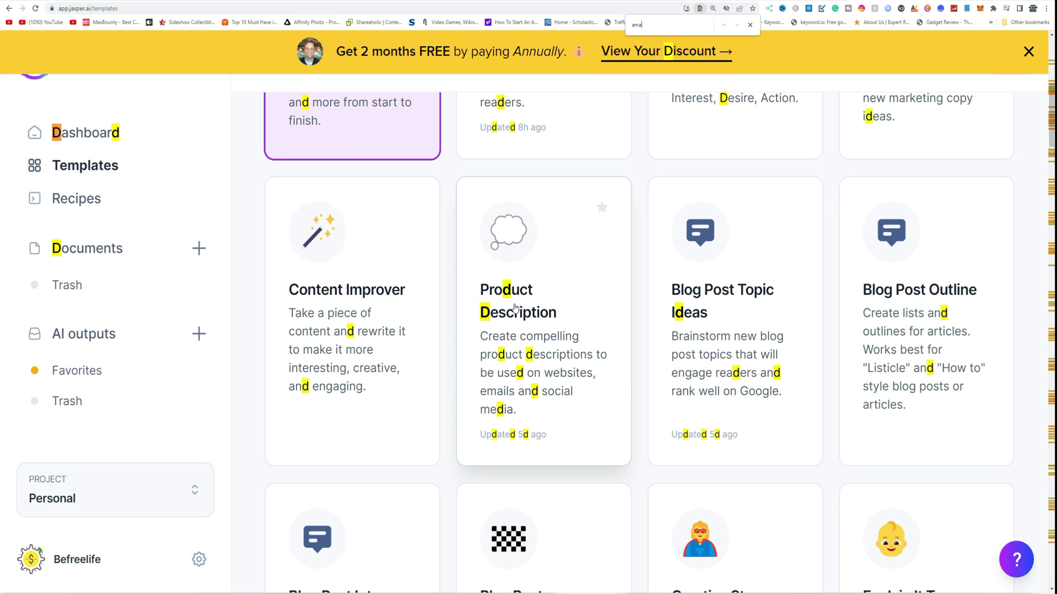
{"action": "type", "text": "z"}
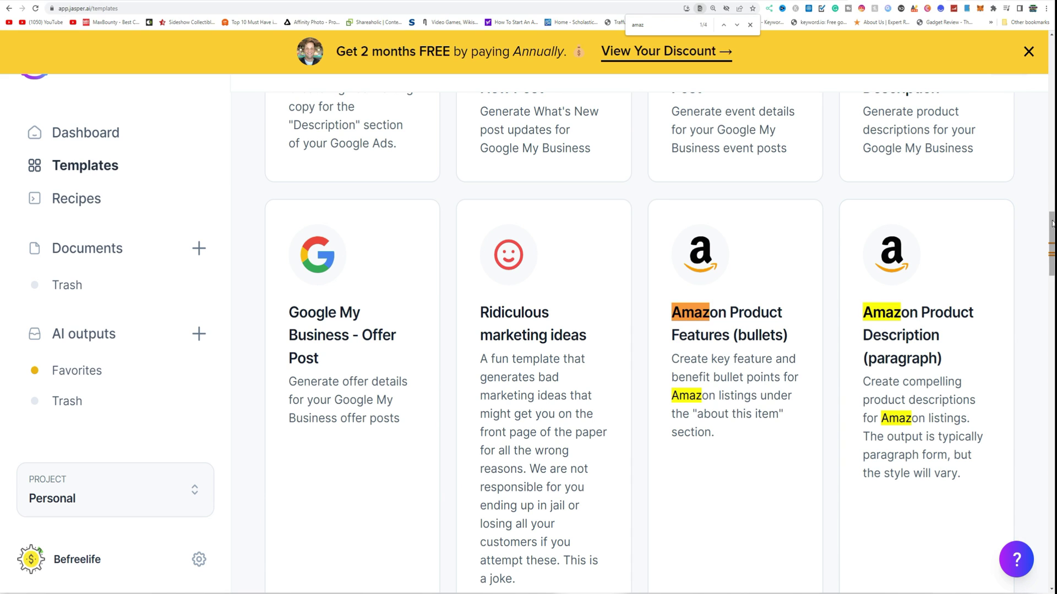
Close the find bar, return to the top, and start a new document
{"action": "left_click", "coordinate": [749, 26]}
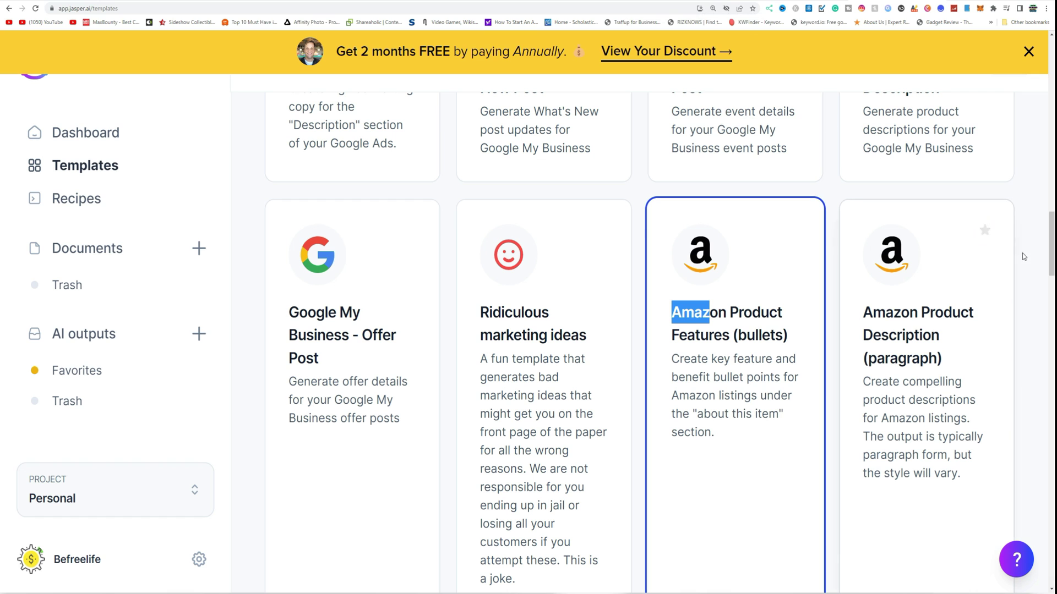
{"action": "left_click_drag", "start_coordinate": [1051, 250], "coordinate": [1051, 77]}
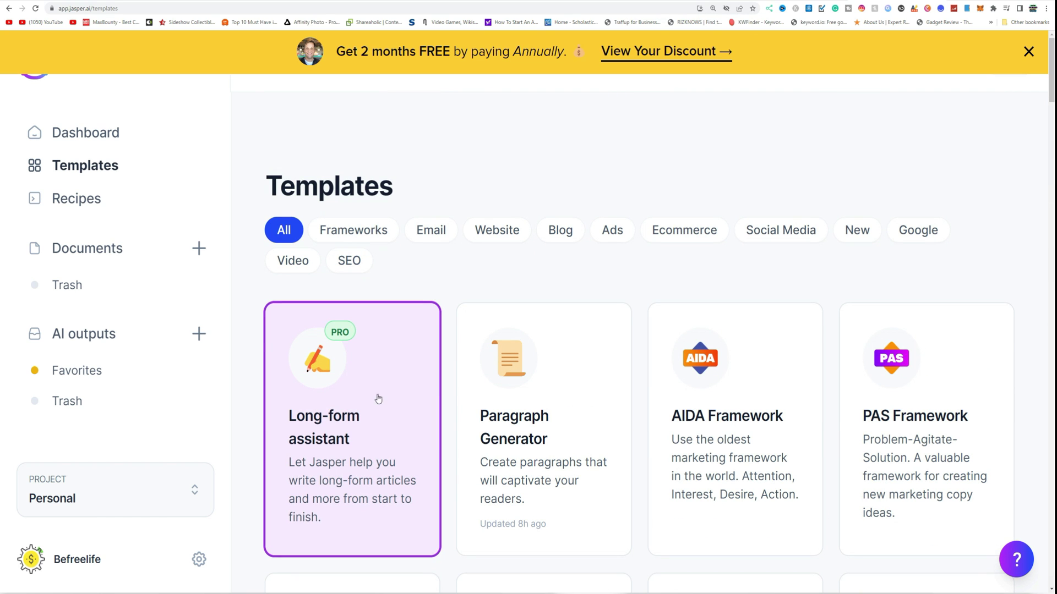
{"action": "left_click", "coordinate": [341, 490]}
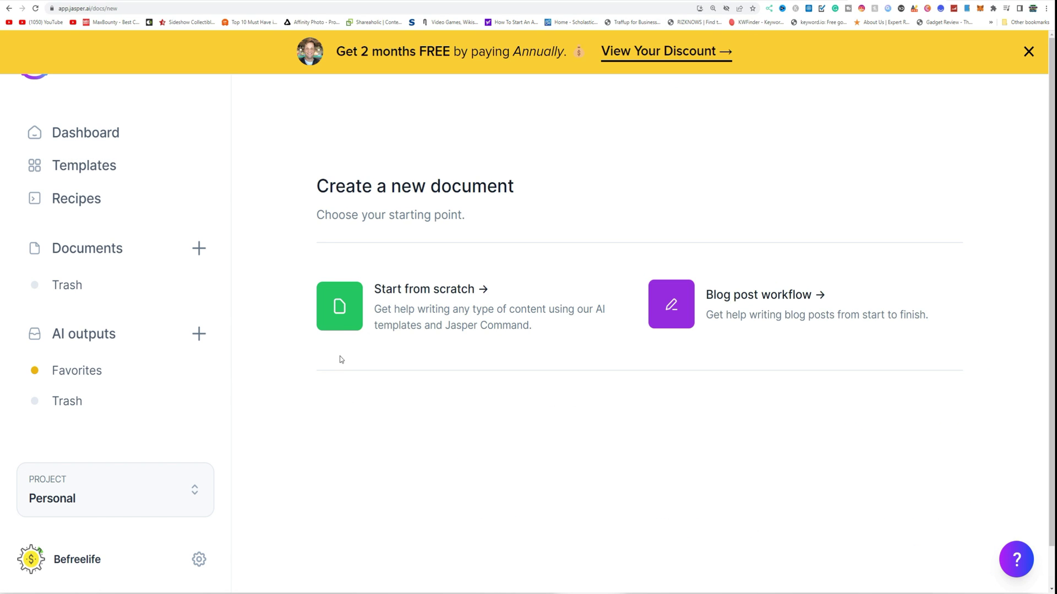
Start a blank document titled 'apple iphone 13 review' and reuse it as the content description
{"action": "left_click", "coordinate": [352, 326]}
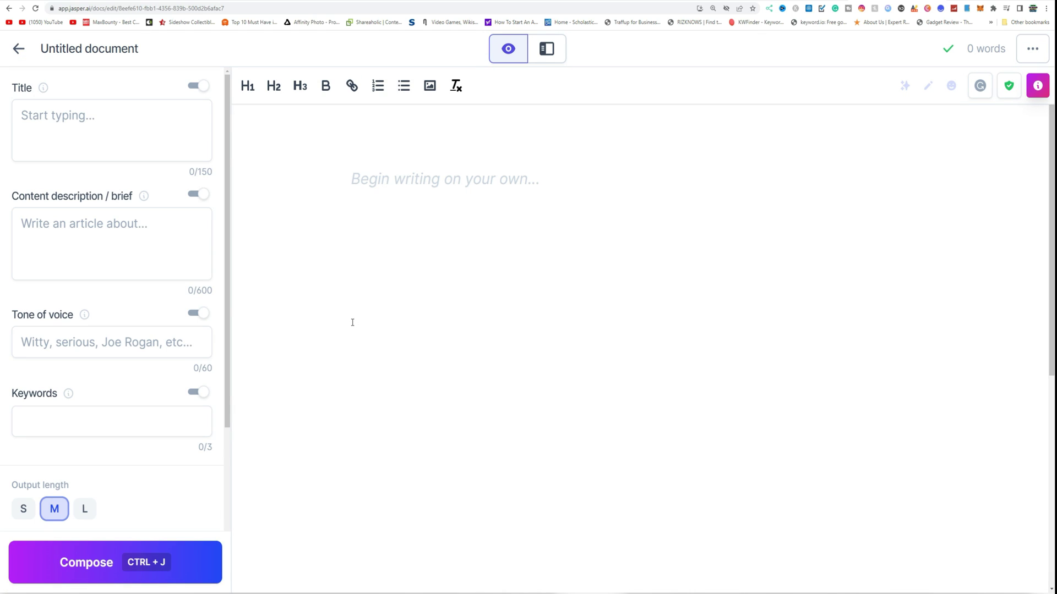
{"action": "left_click", "coordinate": [118, 143]}
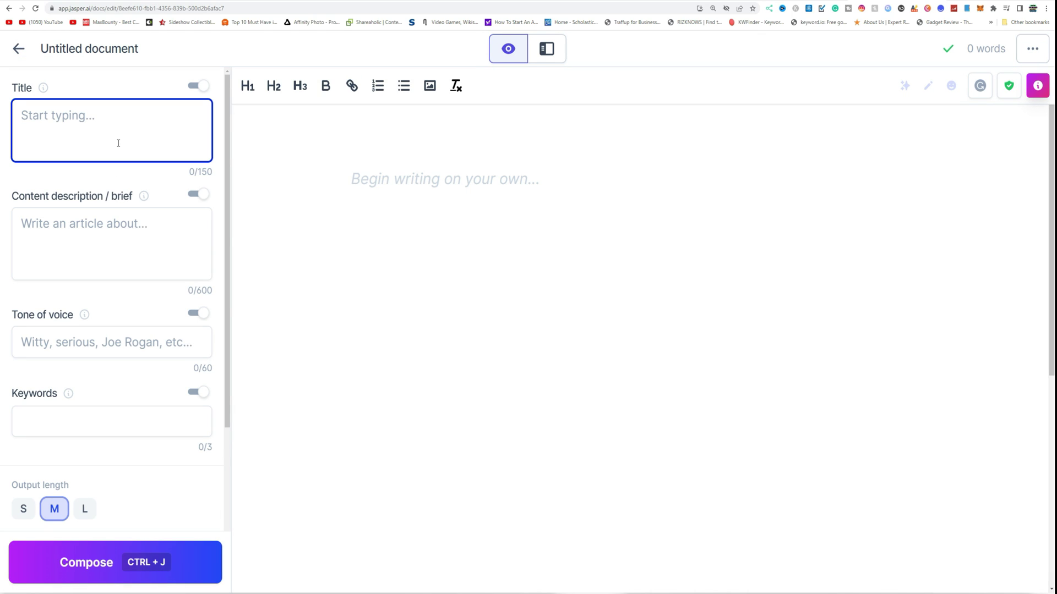
{"action": "type", "text": "apple i p"}
{"action": "type", "text": "hpne 13 ewv"}
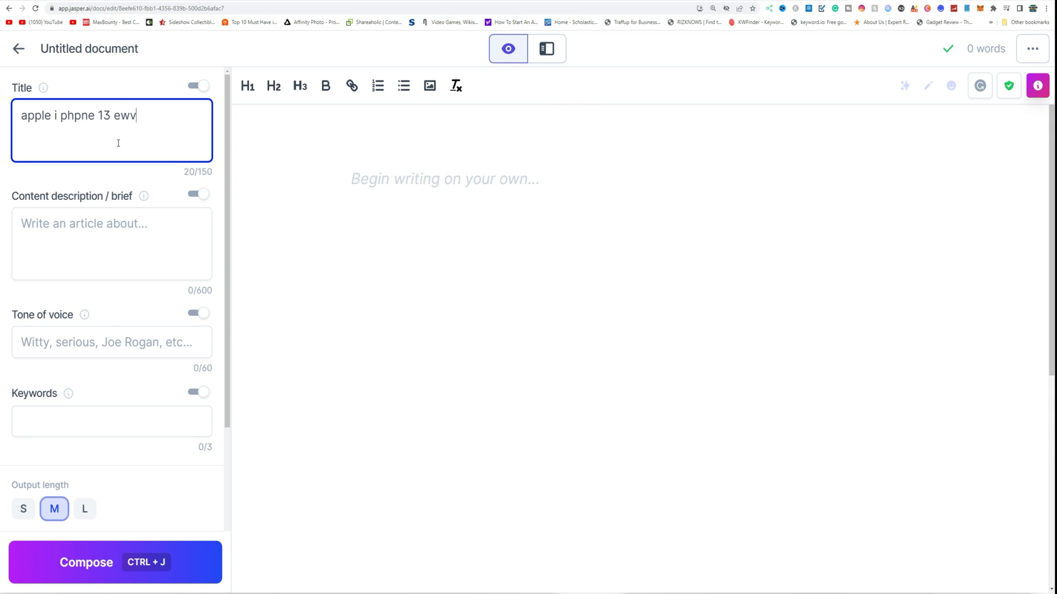
{"action": "key", "text": "BackSpace"}
{"action": "type", "text": "view"}
{"action": "triple_click", "coordinate": [63, 116]}
{"action": "key", "text": "ctrl+c"}
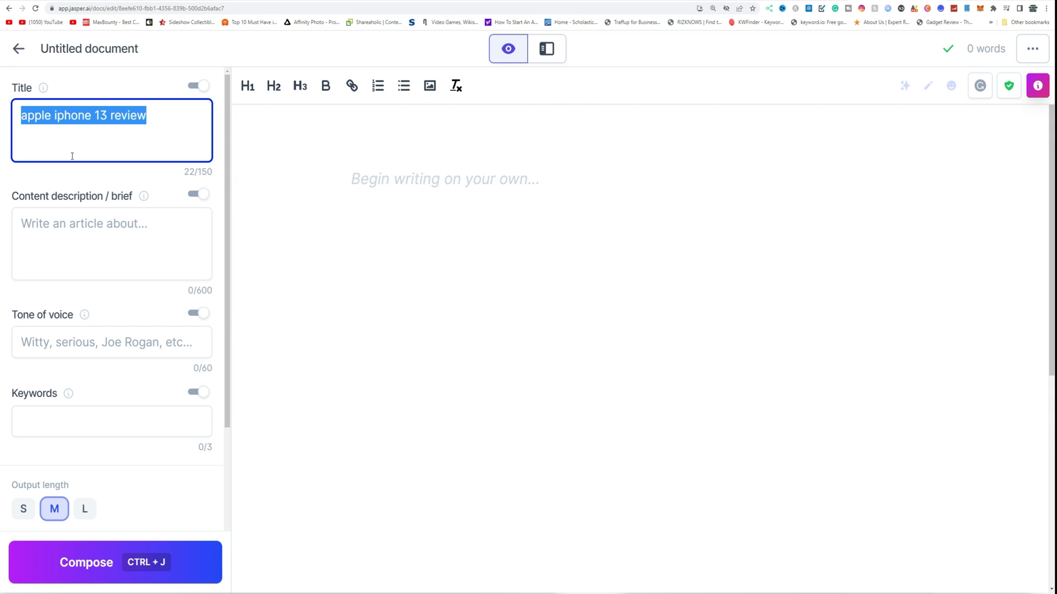
{"action": "left_click", "coordinate": [87, 239]}
{"action": "key", "text": "ctrl+v"}
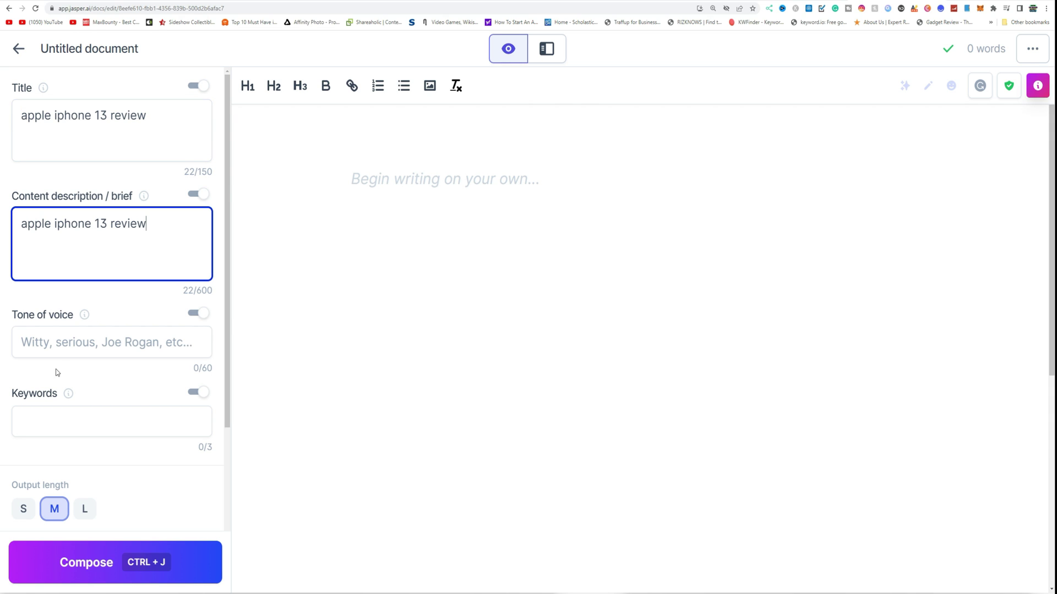
Set the tone to tech and add keywords iphone, iphone 13 and iphone 13 review
{"action": "left_click", "coordinate": [73, 341]}
{"action": "type", "text": "tech"}
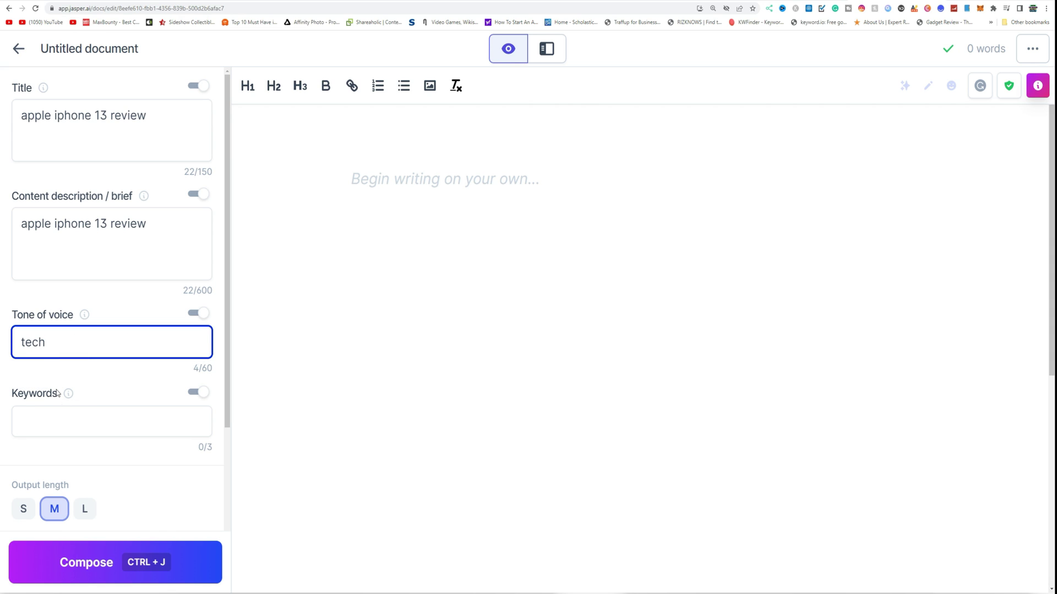
{"action": "left_click", "coordinate": [55, 419]}
{"action": "type", "text": "iphone"}
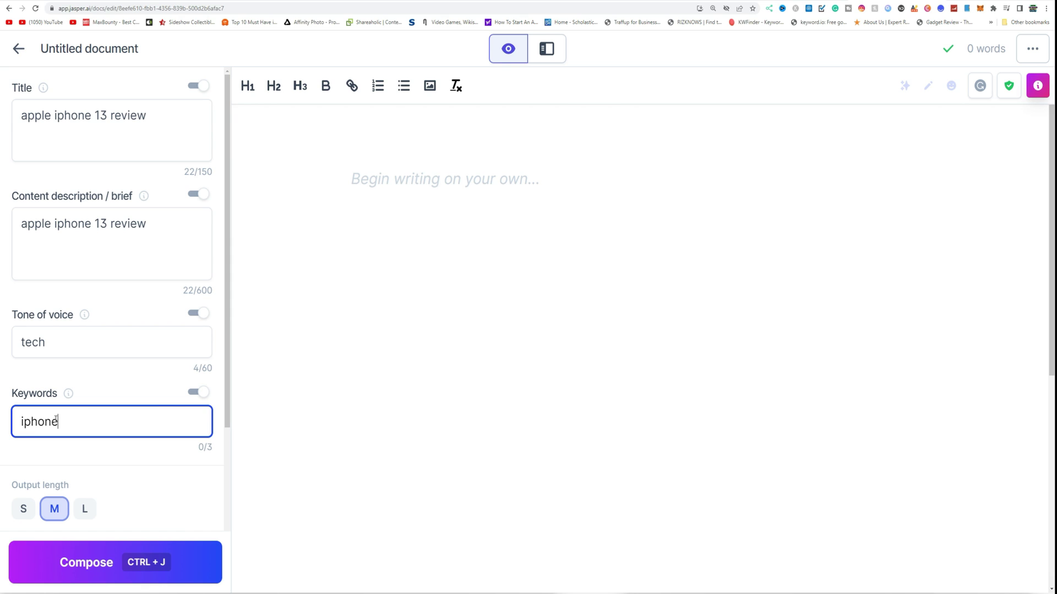
{"action": "key", "text": "Return"}
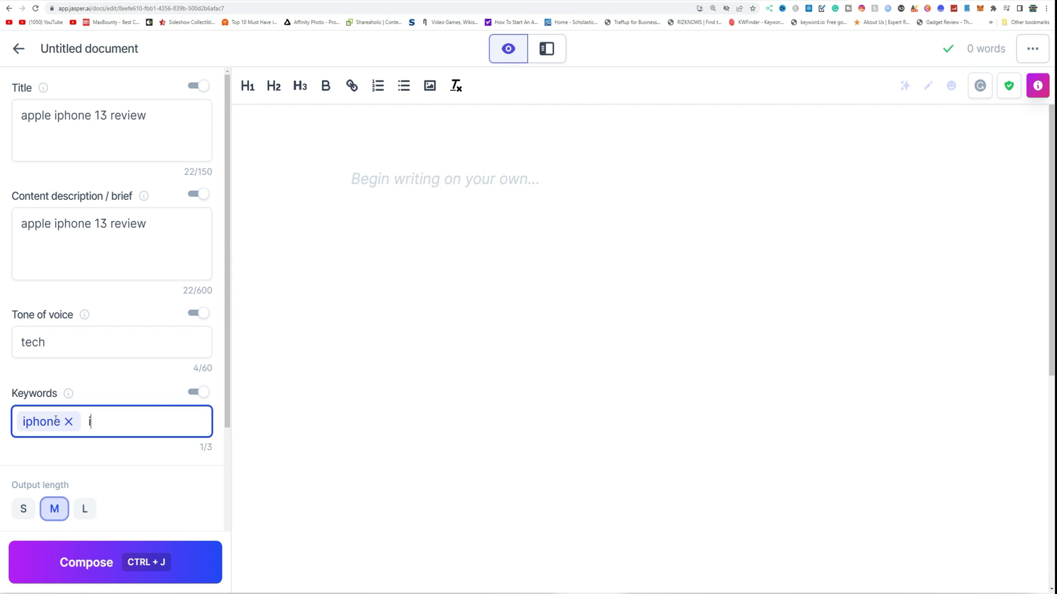
{"action": "type", "text": "phone 13"}
{"action": "key", "text": "Return"}
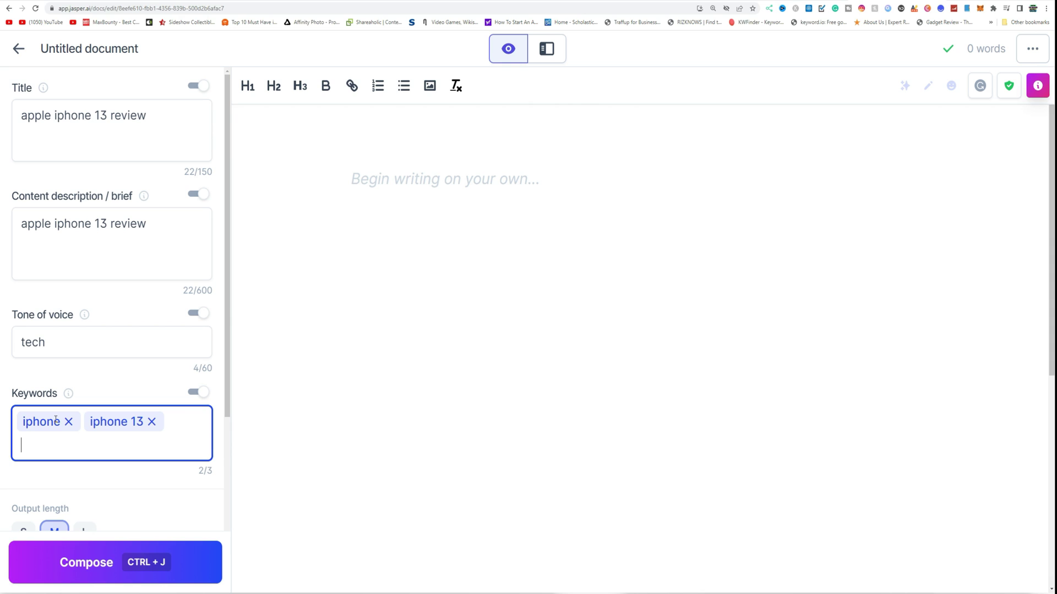
{"action": "type", "text": "iphone"}
{"action": "type", "text": " 13 review"}
{"action": "key", "text": "Return"}
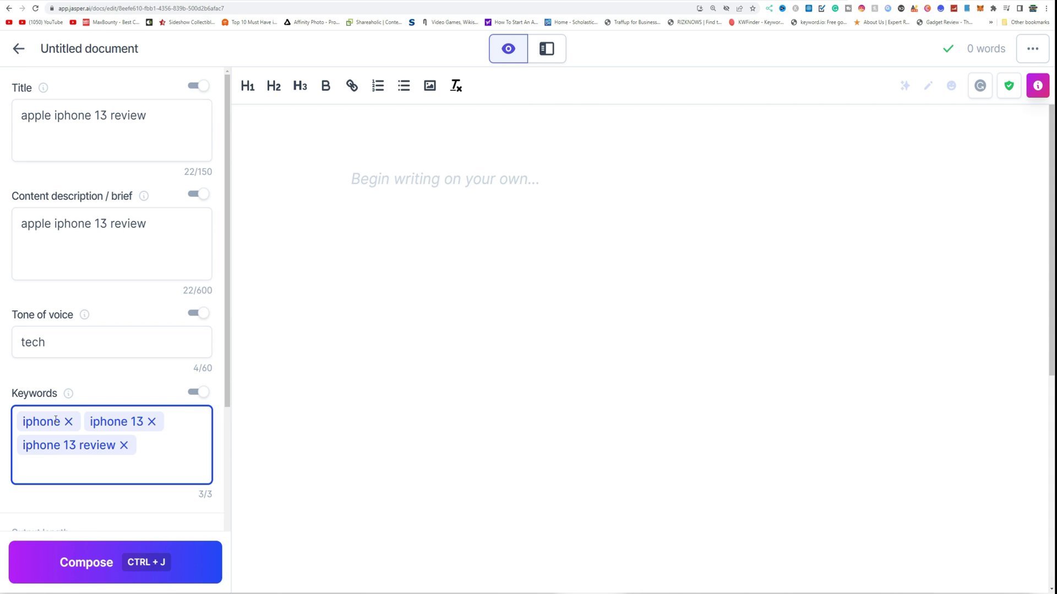
Choose the L output length and compose the review
{"action": "scroll", "coordinate": [82, 468], "scroll_direction": "down", "scroll_amount": 2}
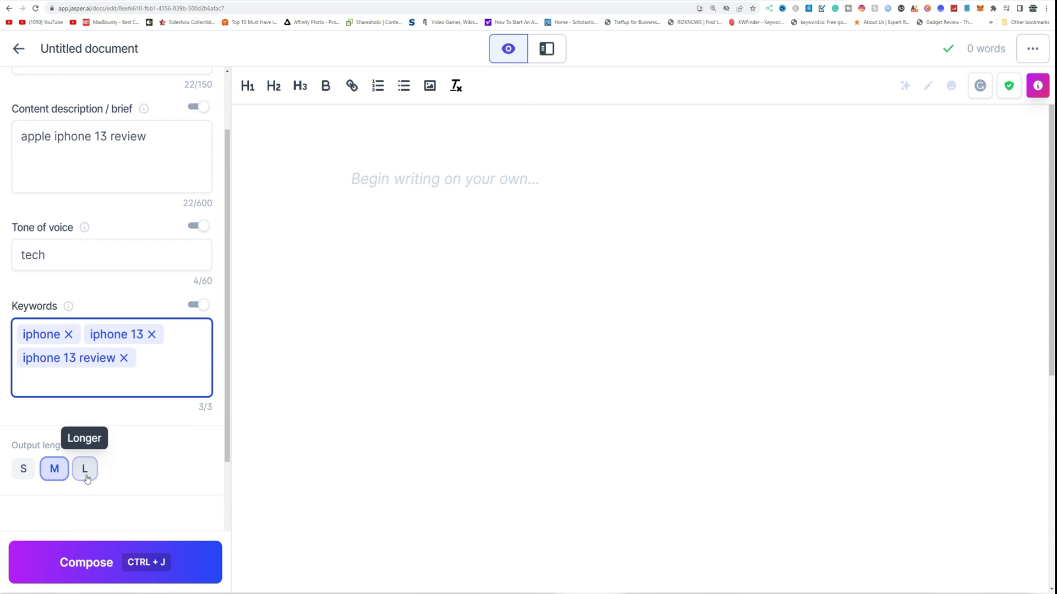
{"action": "left_click", "coordinate": [85, 470]}
{"action": "left_click", "coordinate": [112, 562]}
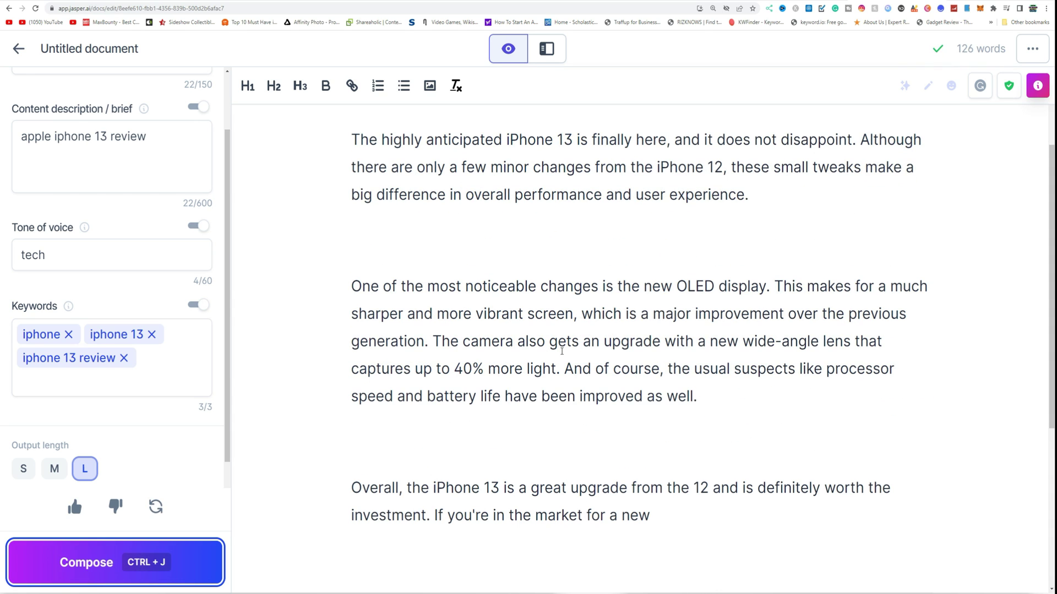
Compose again and scroll through the 126-word iPhone 13 draft
{"action": "scroll", "coordinate": [363, 452], "scroll_direction": "down", "scroll_amount": 2}
{"action": "left_click", "coordinate": [197, 573]}
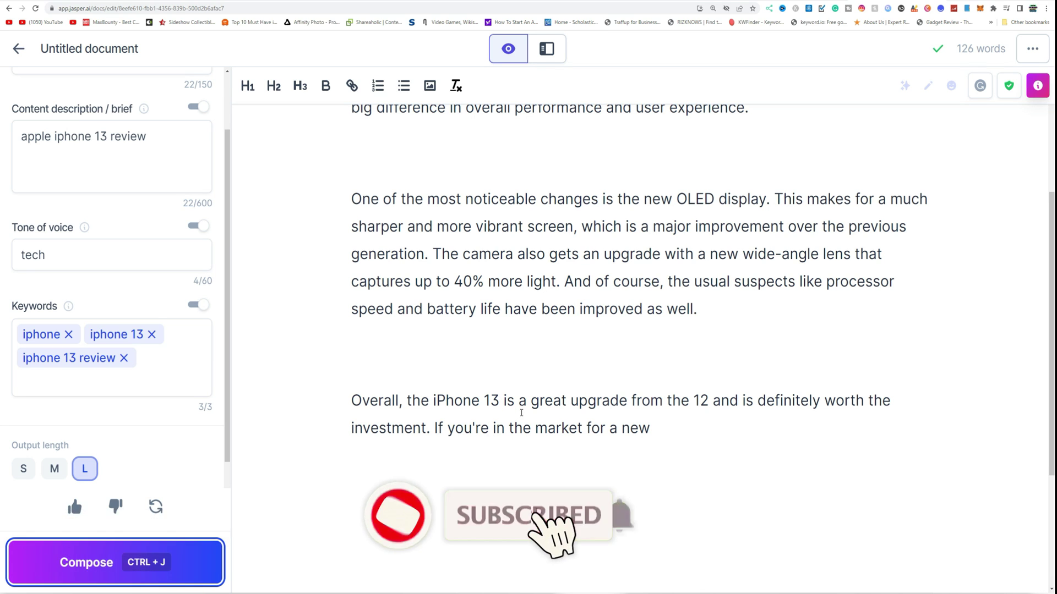
{"action": "scroll", "coordinate": [522, 409], "scroll_direction": "up", "scroll_amount": 3}
{"action": "scroll", "coordinate": [523, 408], "scroll_direction": "down", "scroll_amount": 3}
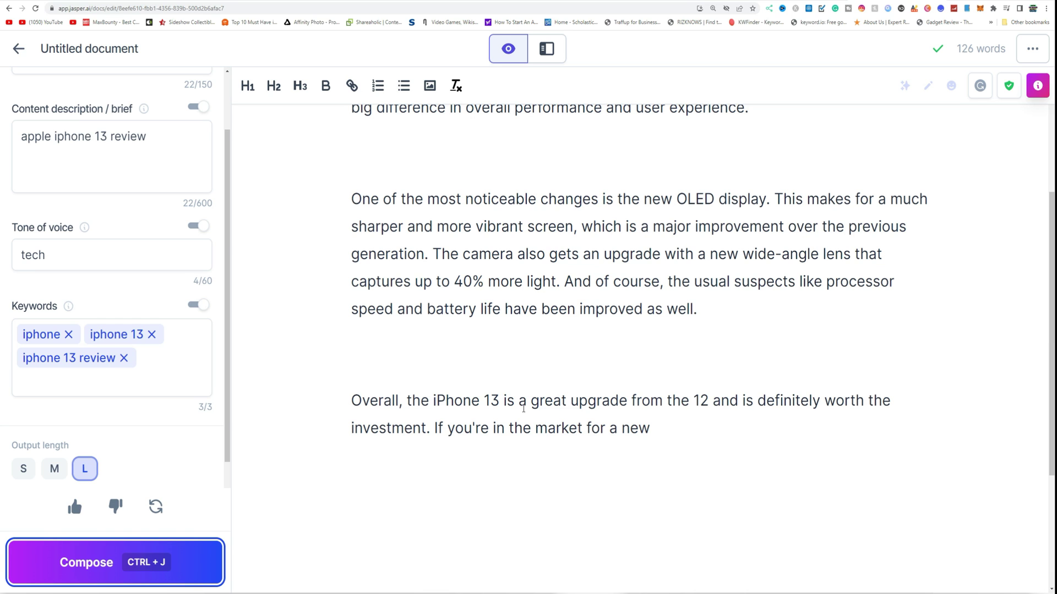
{"action": "scroll", "coordinate": [427, 366], "scroll_direction": "up", "scroll_amount": 4}
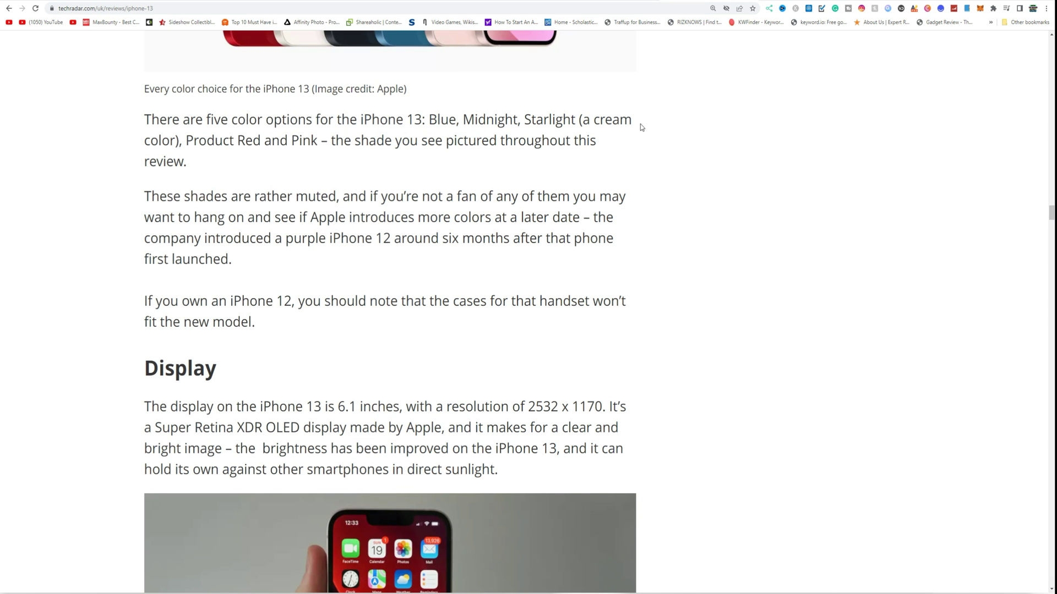
{"action": "scroll", "coordinate": [639, 127], "scroll_direction": "up", "scroll_amount": 5}
{"action": "scroll", "coordinate": [630, 176], "scroll_direction": "up", "scroll_amount": 8}
{"action": "scroll", "coordinate": [623, 212], "scroll_direction": "up", "scroll_amount": 8}
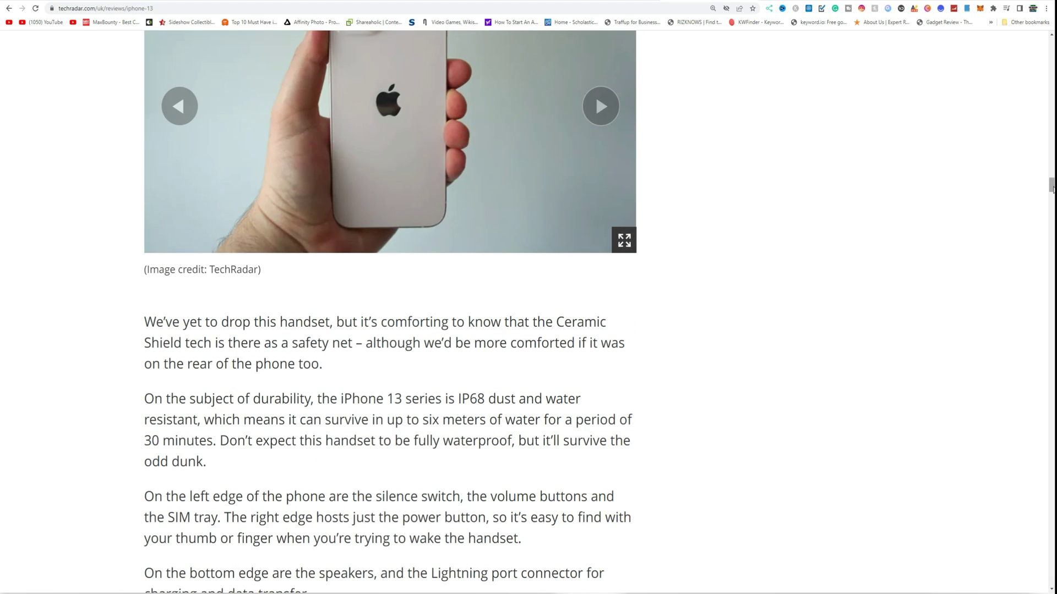
{"action": "left_click_drag", "start_coordinate": [1052, 187], "coordinate": [1051, 44]}
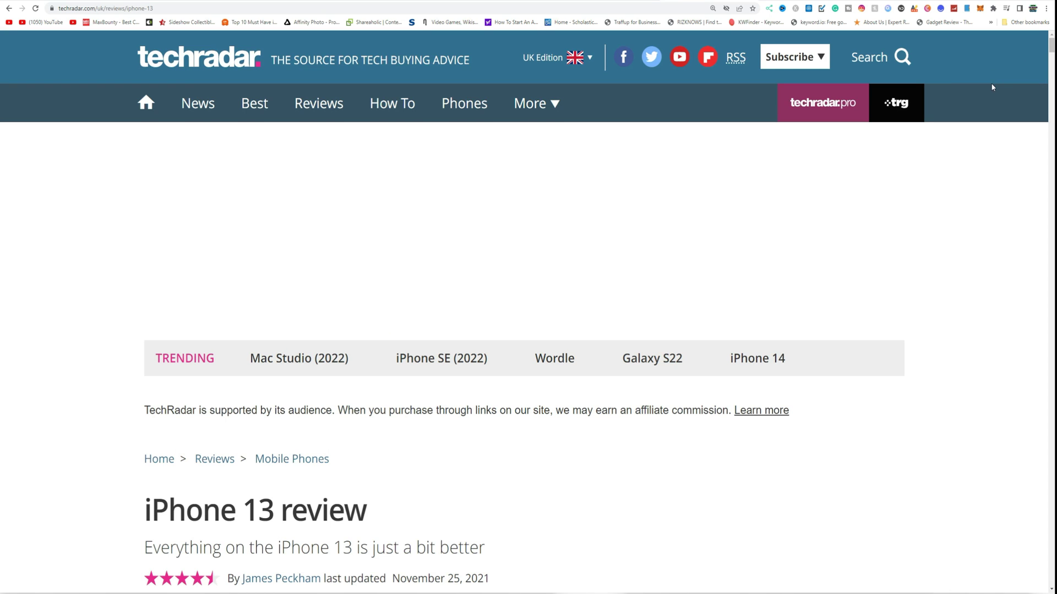
{"action": "scroll", "coordinate": [991, 87], "scroll_direction": "down", "scroll_amount": 5}
{"action": "scroll", "coordinate": [981, 110], "scroll_direction": "down", "scroll_amount": 6}
{"action": "scroll", "coordinate": [981, 118], "scroll_direction": "down", "scroll_amount": 6}
{"action": "scroll", "coordinate": [979, 122], "scroll_direction": "down", "scroll_amount": 7}
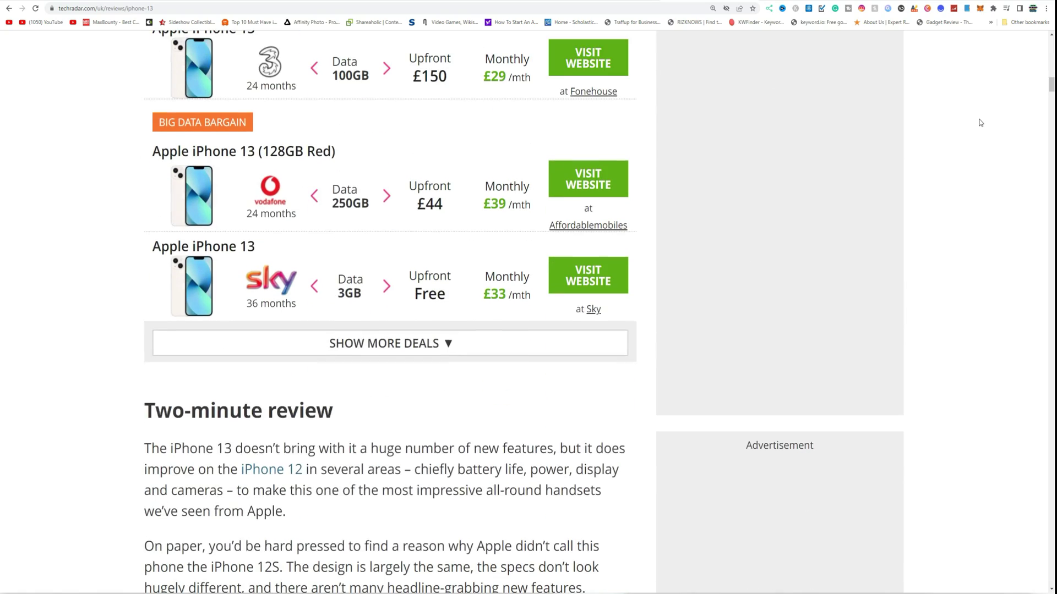
{"action": "scroll", "coordinate": [980, 123], "scroll_direction": "down", "scroll_amount": 4}
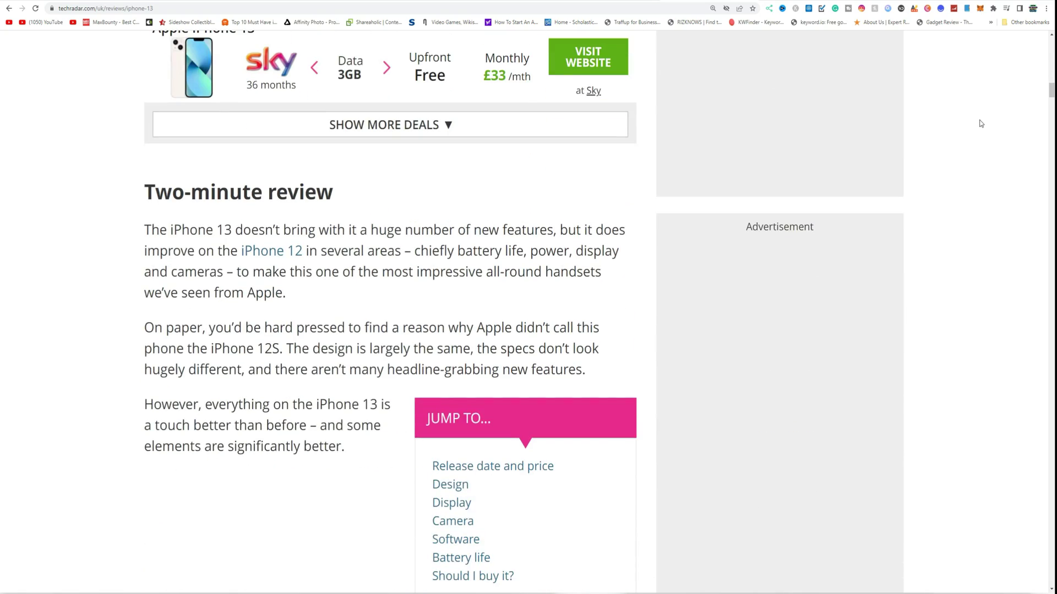
{"action": "scroll", "coordinate": [980, 127], "scroll_direction": "down", "scroll_amount": 2}
{"action": "scroll", "coordinate": [977, 131], "scroll_direction": "down", "scroll_amount": 5}
{"action": "scroll", "coordinate": [968, 138], "scroll_direction": "down", "scroll_amount": 5}
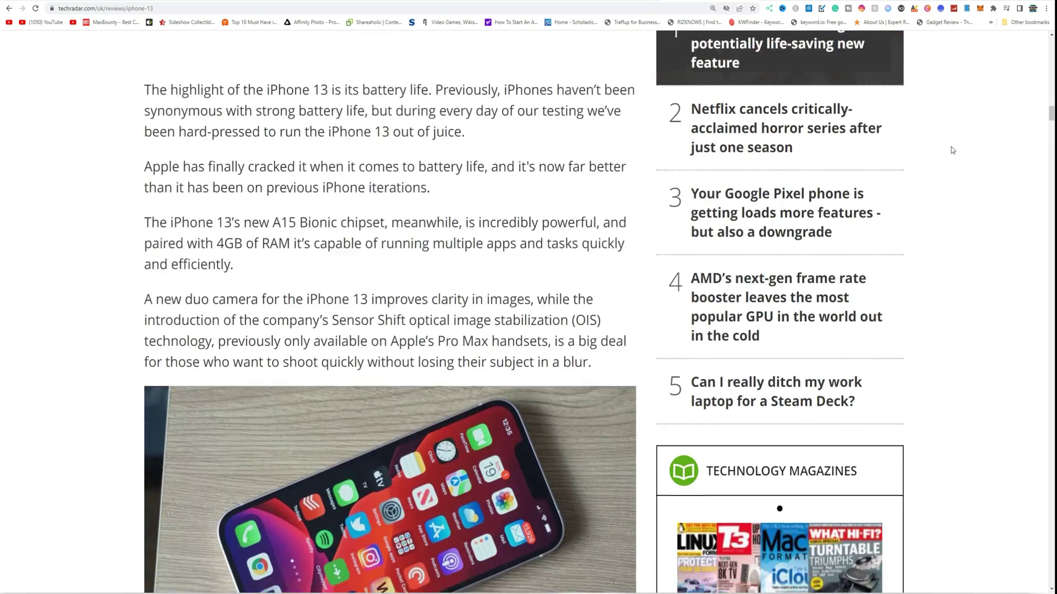
{"action": "scroll", "coordinate": [953, 149], "scroll_direction": "down", "scroll_amount": 6}
{"action": "scroll", "coordinate": [939, 165], "scroll_direction": "down", "scroll_amount": 3}
{"action": "scroll", "coordinate": [947, 160], "scroll_direction": "down", "scroll_amount": 5}
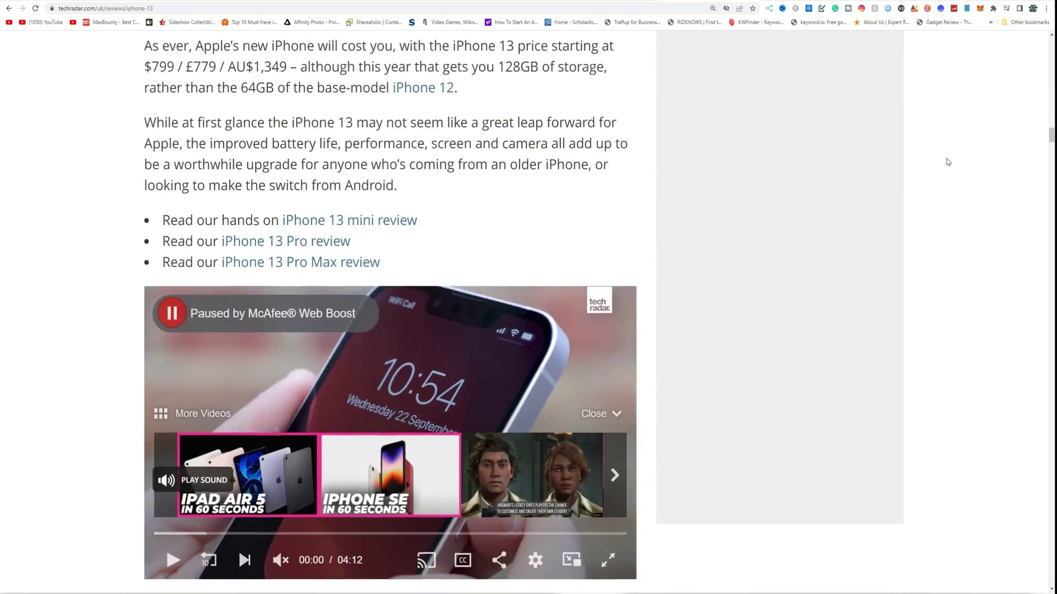
{"action": "scroll", "coordinate": [947, 162], "scroll_direction": "down", "scroll_amount": 5}
{"action": "scroll", "coordinate": [946, 164], "scroll_direction": "down", "scroll_amount": 1}
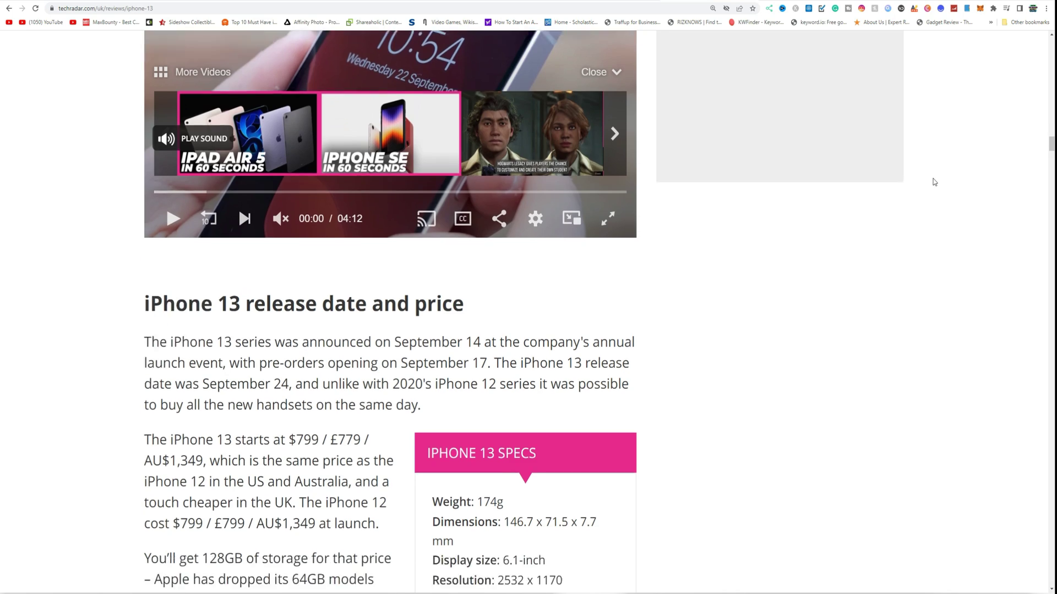
{"action": "scroll", "coordinate": [938, 174], "scroll_direction": "down", "scroll_amount": 4}
{"action": "scroll", "coordinate": [926, 189], "scroll_direction": "down", "scroll_amount": 10}
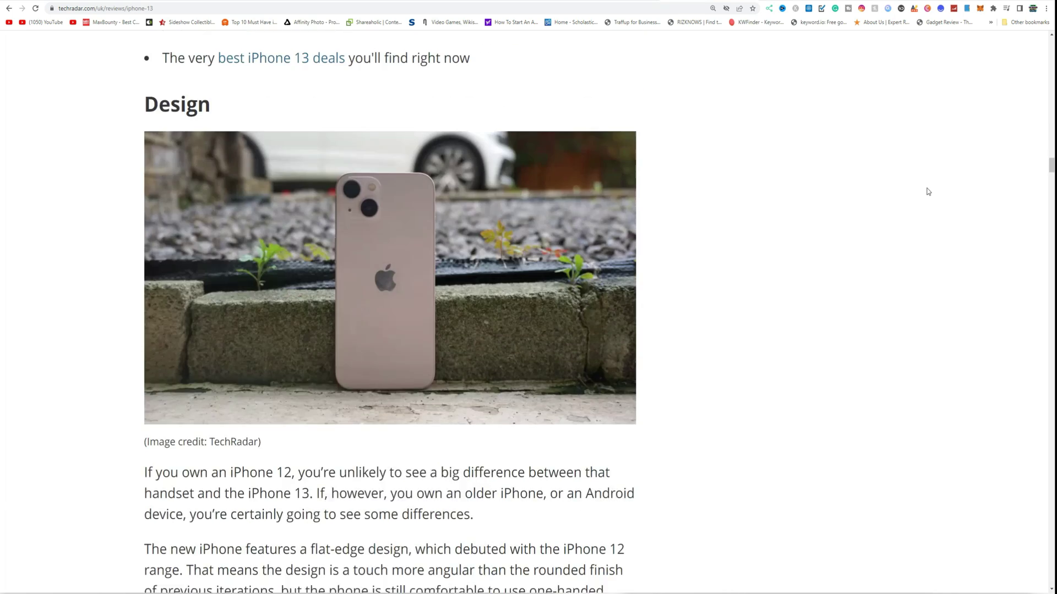
{"action": "scroll", "coordinate": [585, 123], "scroll_direction": "up", "scroll_amount": 3}
{"action": "scroll", "coordinate": [366, 276], "scroll_direction": "down", "scroll_amount": 7}
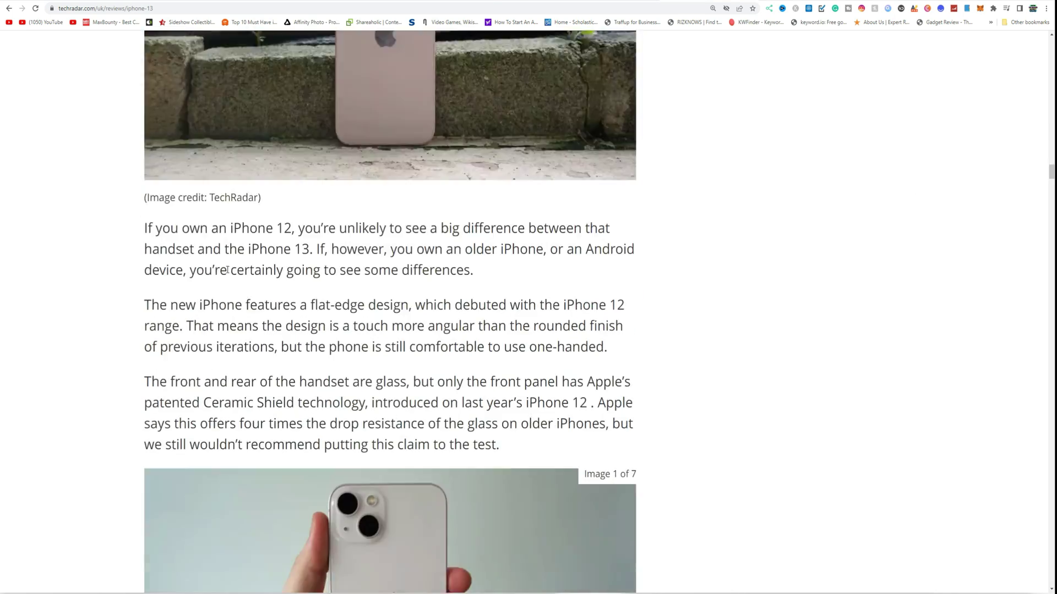
{"action": "scroll", "coordinate": [303, 268], "scroll_direction": "down", "scroll_amount": 9}
{"action": "scroll", "coordinate": [235, 259], "scroll_direction": "down", "scroll_amount": 9}
{"action": "scroll", "coordinate": [220, 215], "scroll_direction": "down", "scroll_amount": 9}
{"action": "scroll", "coordinate": [198, 154], "scroll_direction": "down", "scroll_amount": 6}
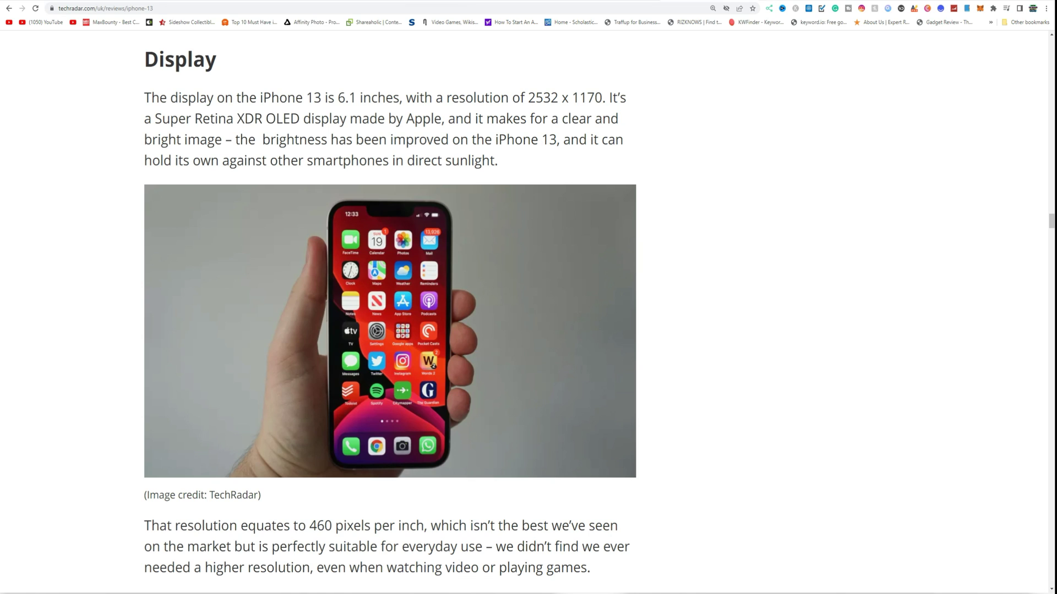
{"action": "key", "text": "ctrl+Tab"}
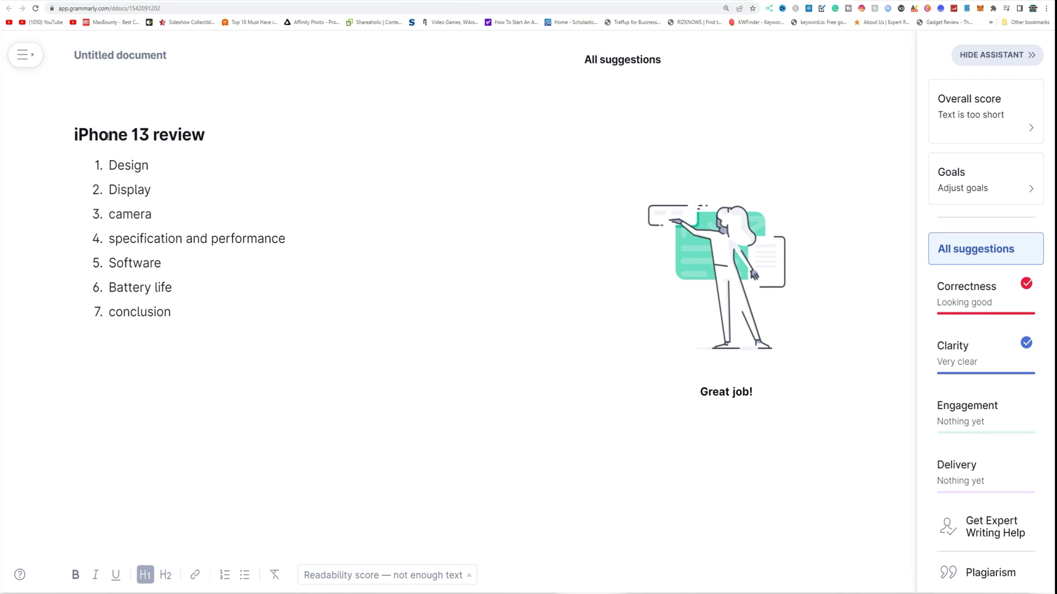
Highlight the Grammarly review heading, then go back to Jasper's documents list
{"action": "left_click_drag", "start_coordinate": [79, 135], "coordinate": [211, 126]}
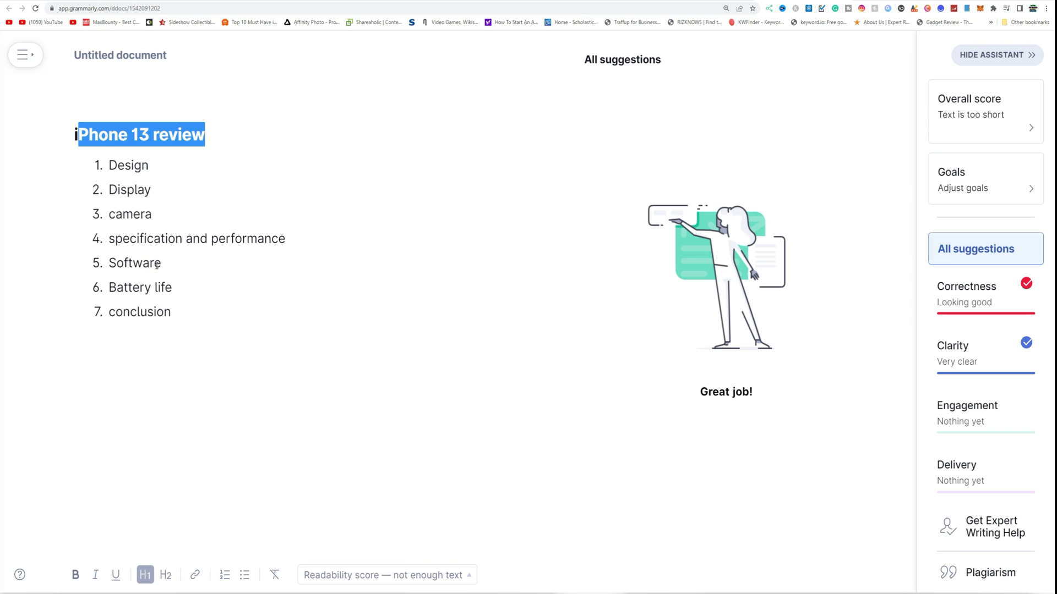
{"action": "left_click", "coordinate": [150, 328]}
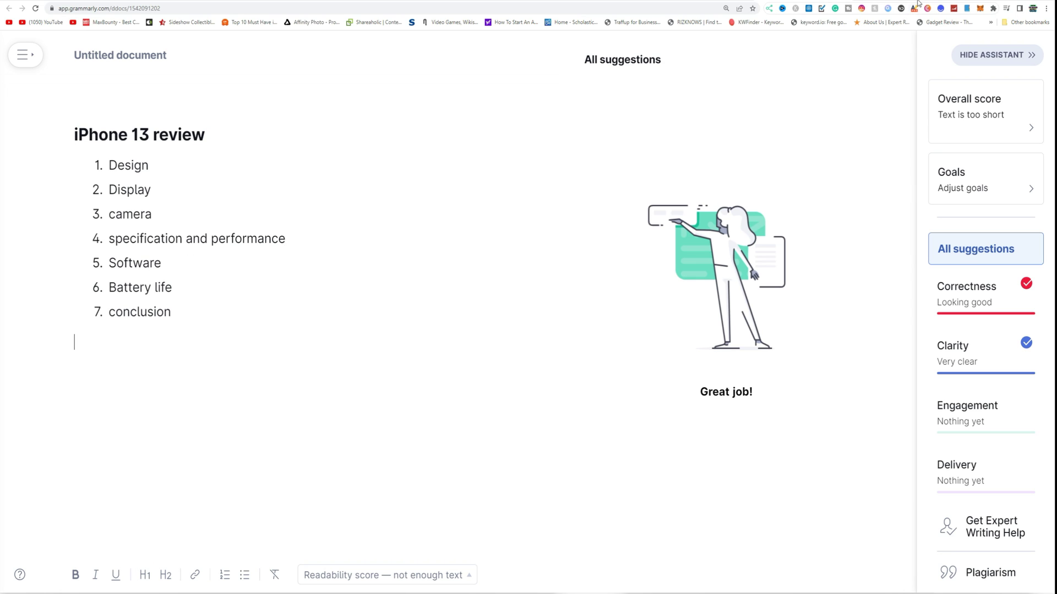
{"action": "left_click", "coordinate": [875, 2]}
{"action": "left_click", "coordinate": [19, 48]}
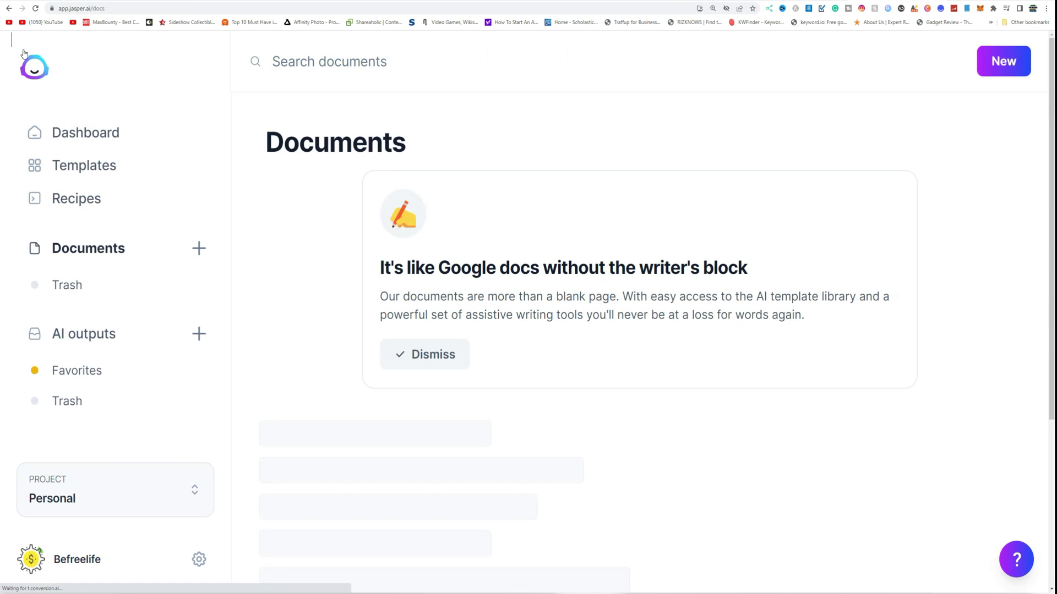
Start a blank Long-form assistant document and copy the iPhone 13 review heading
{"action": "left_click", "coordinate": [154, 170]}
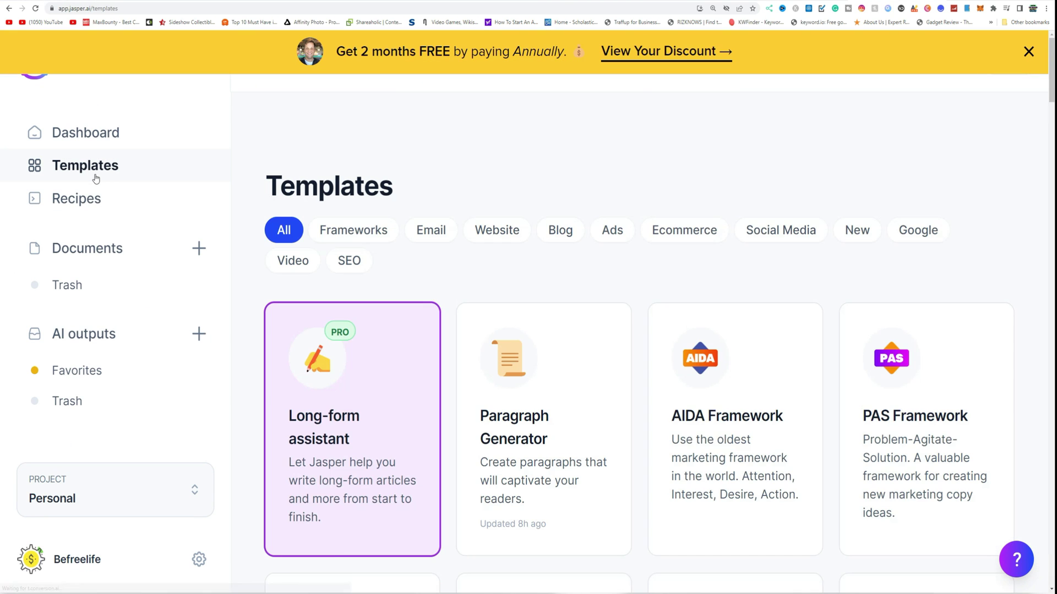
{"action": "left_click", "coordinate": [374, 458]}
{"action": "left_click", "coordinate": [413, 307]}
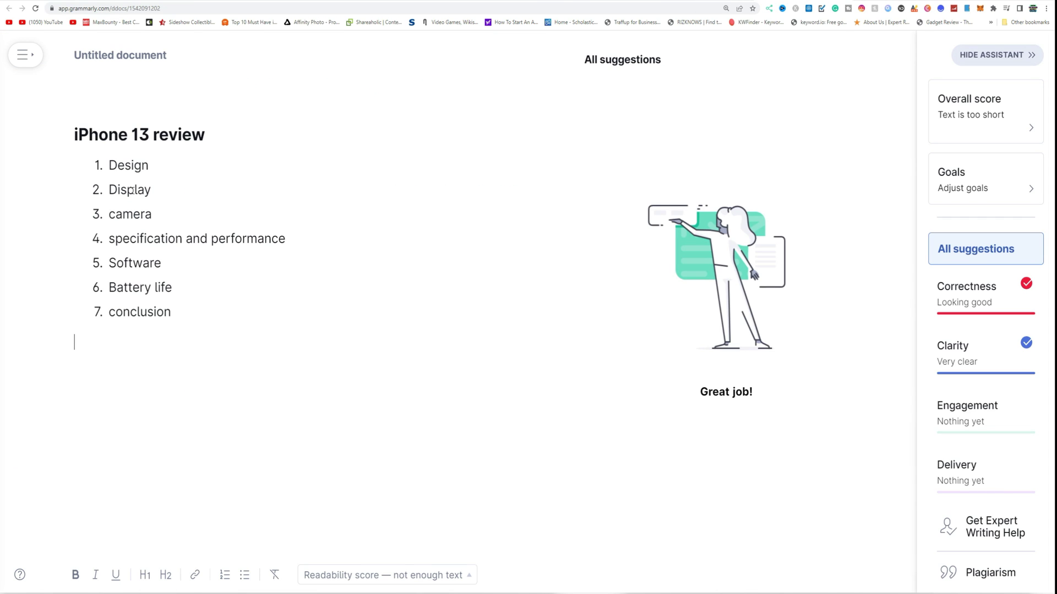
{"action": "key", "text": "shift+Home"}
{"action": "key", "text": "ctrl+c"}
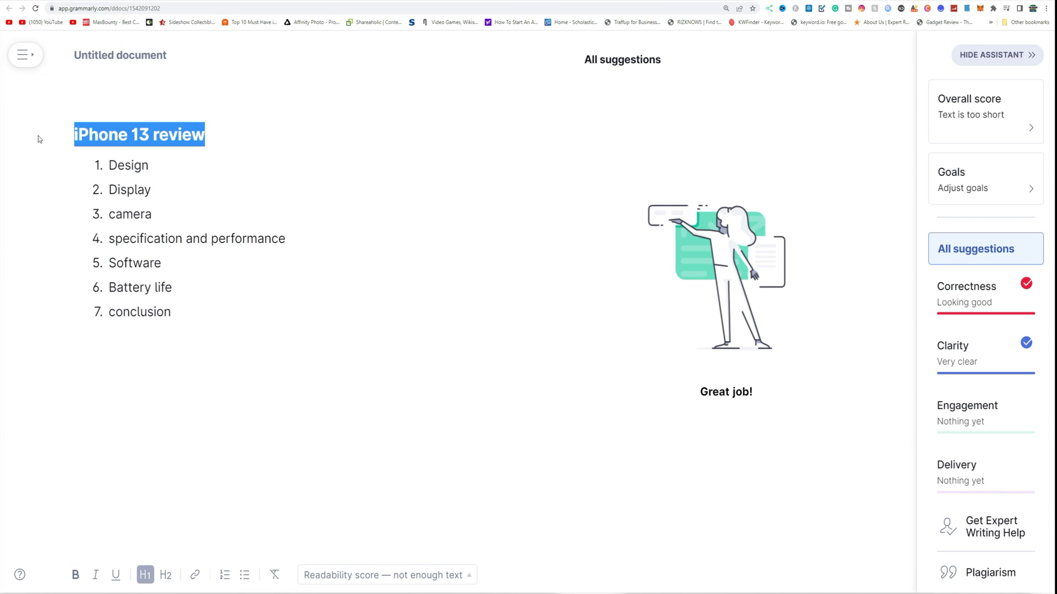
Paste the review heading as the title and prefix it with 'Apple'
{"action": "left_click", "coordinate": [139, 143]}
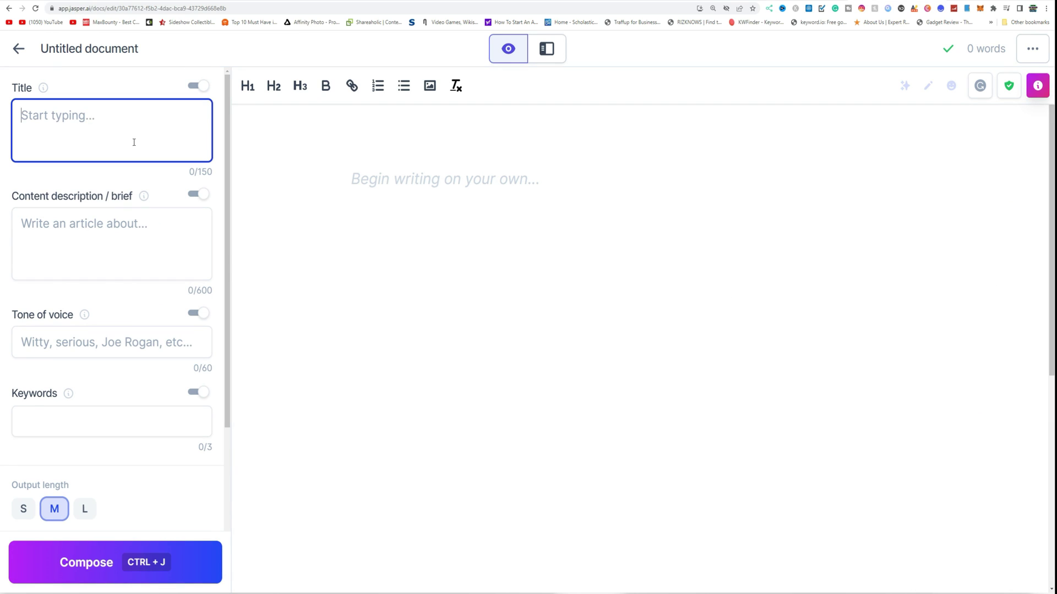
{"action": "key", "text": "ctrl+v"}
{"action": "left_click", "coordinate": [22, 121]}
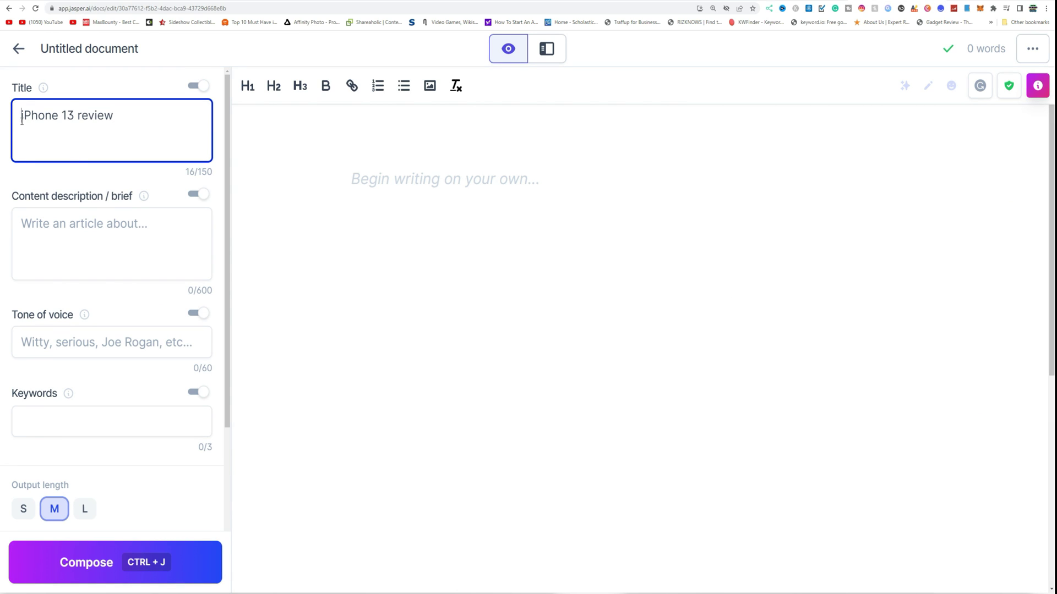
{"action": "type", "text": "Apple"}
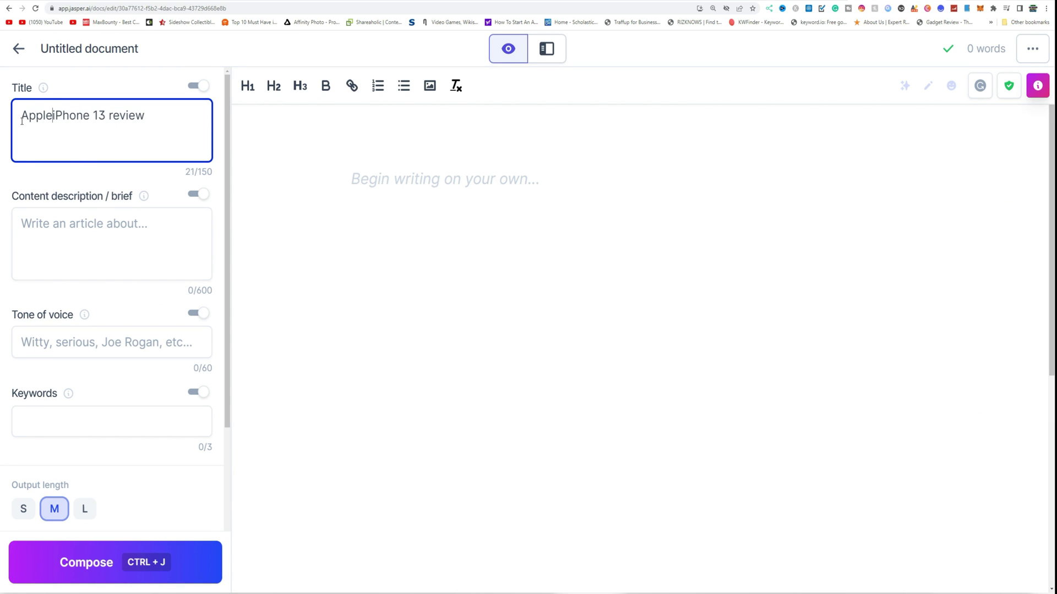
Fill the content brief with the title and the Design-through-conclusion outline
{"action": "left_click", "coordinate": [66, 231]}
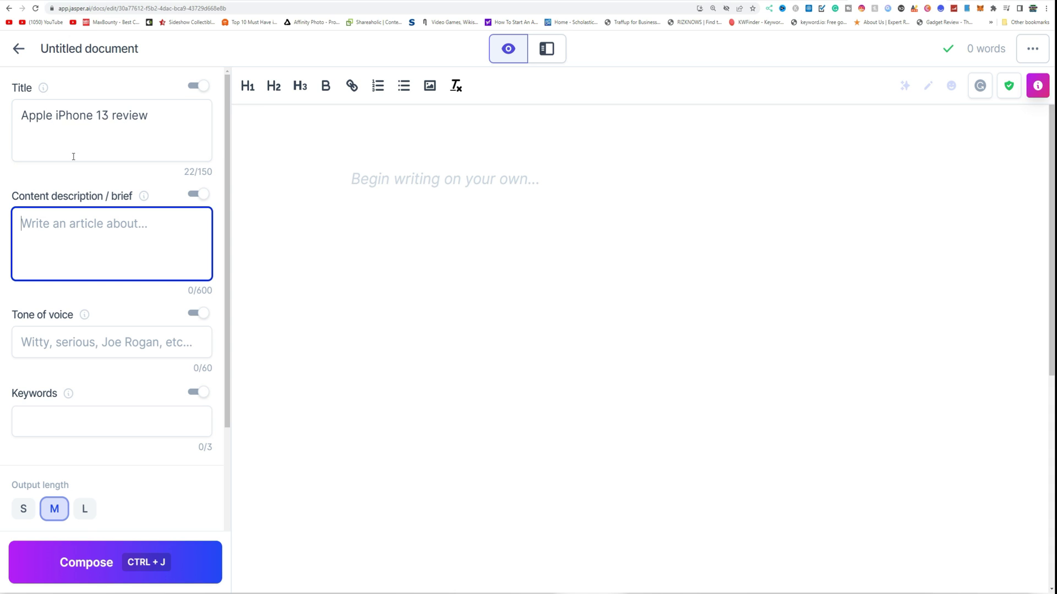
{"action": "triple_click", "coordinate": [75, 115]}
{"action": "key", "text": "ctrl+c"}
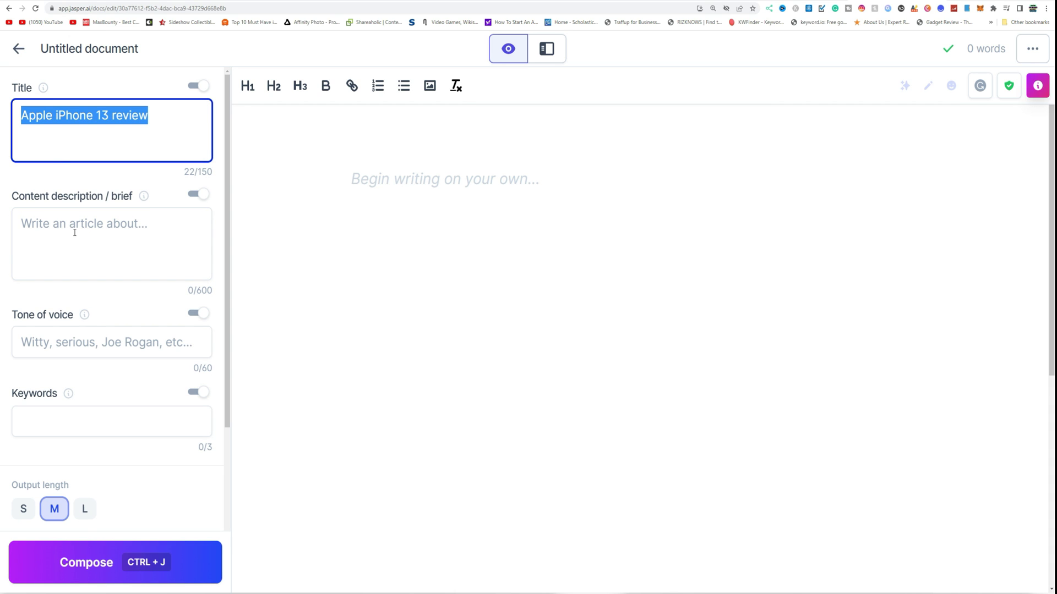
{"action": "left_click", "coordinate": [74, 232]}
{"action": "key", "text": "ctrl+v"}
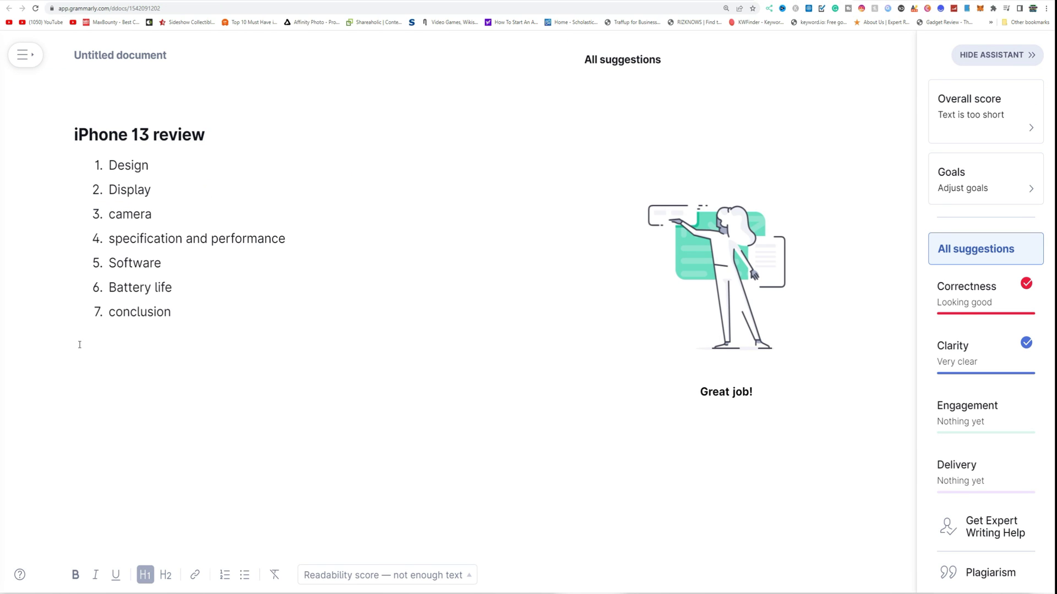
{"action": "left_click_drag", "start_coordinate": [176, 312], "coordinate": [79, 177]}
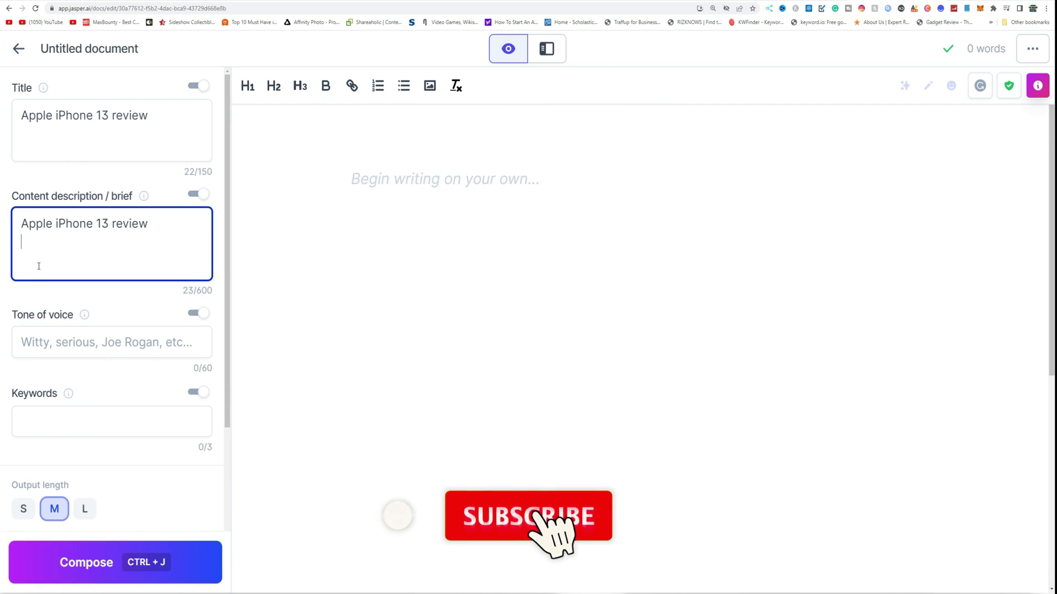
{"action": "type", "text": "Design Display camera specification and performance Software Battery life conclusion"}
Set tech tone, paste the three iPhone 13 keywords, choose L length and compose
{"action": "left_click", "coordinate": [79, 447]}
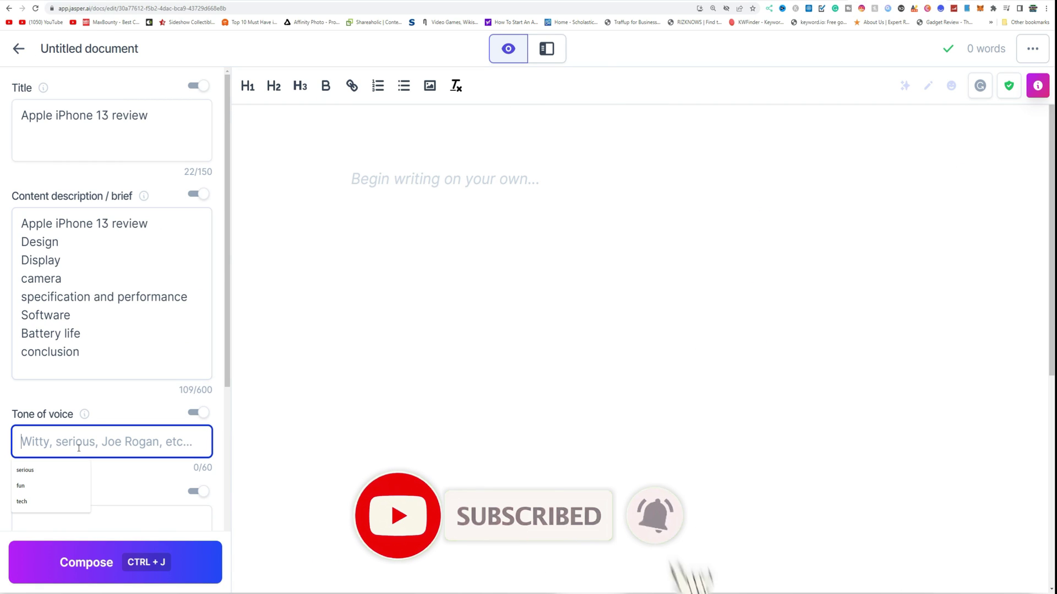
{"action": "type", "text": "tech"}
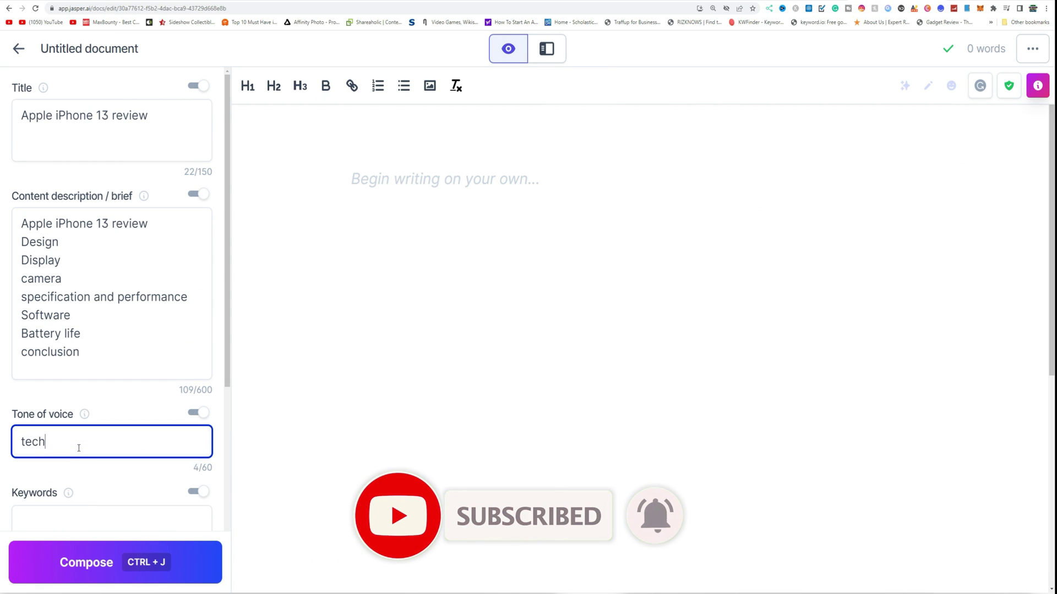
{"action": "scroll", "coordinate": [83, 437], "scroll_direction": "down", "scroll_amount": 3}
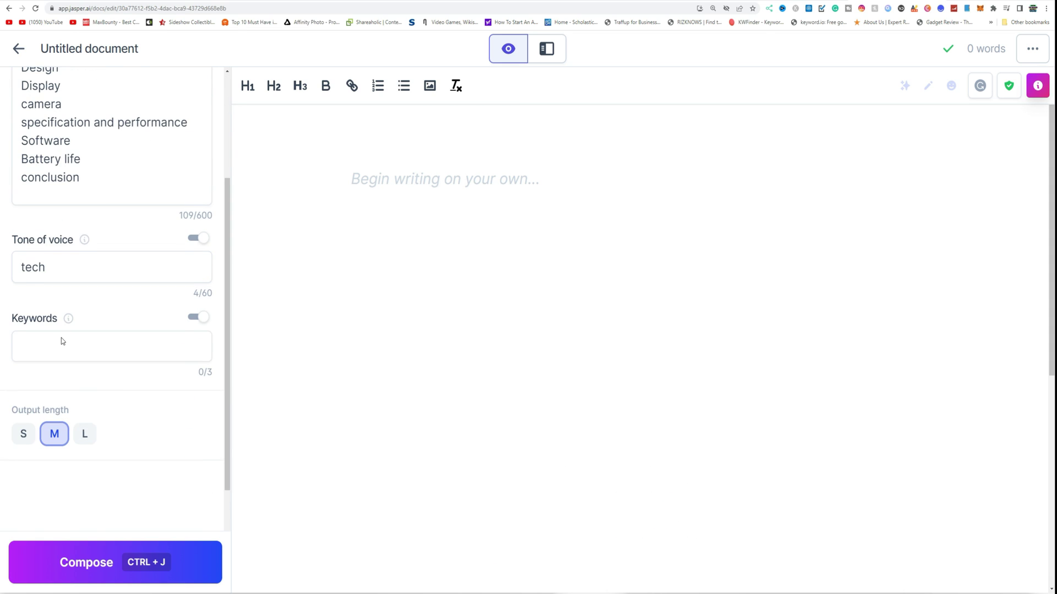
{"action": "left_click", "coordinate": [61, 341]}
{"action": "type", "text": "iphone 13, iphone 13 review, apple iphone 13"}
{"action": "scroll", "coordinate": [75, 391], "scroll_direction": "down", "scroll_amount": 1}
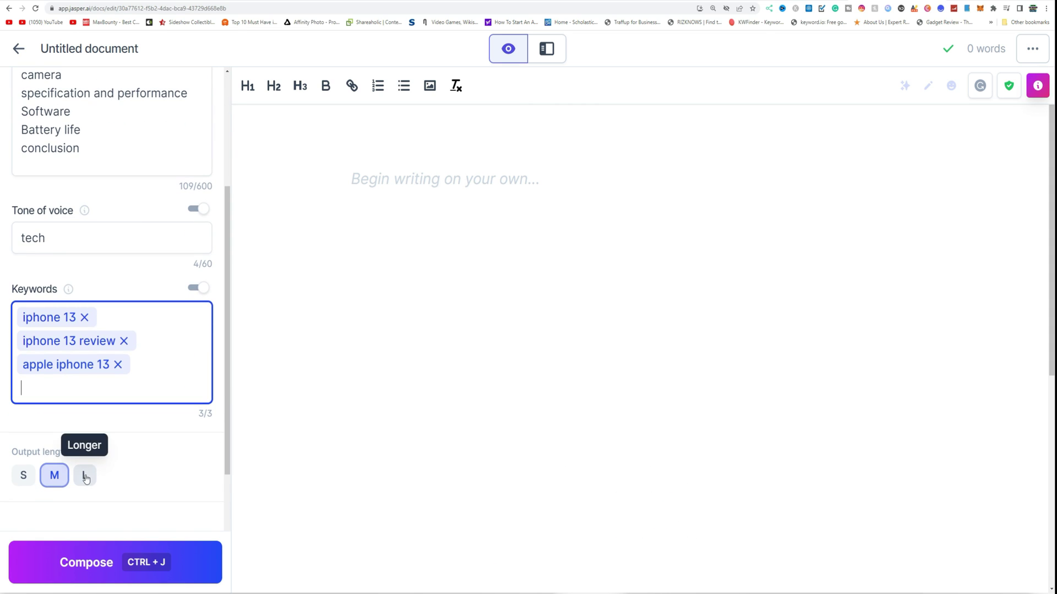
{"action": "left_click", "coordinate": [84, 475]}
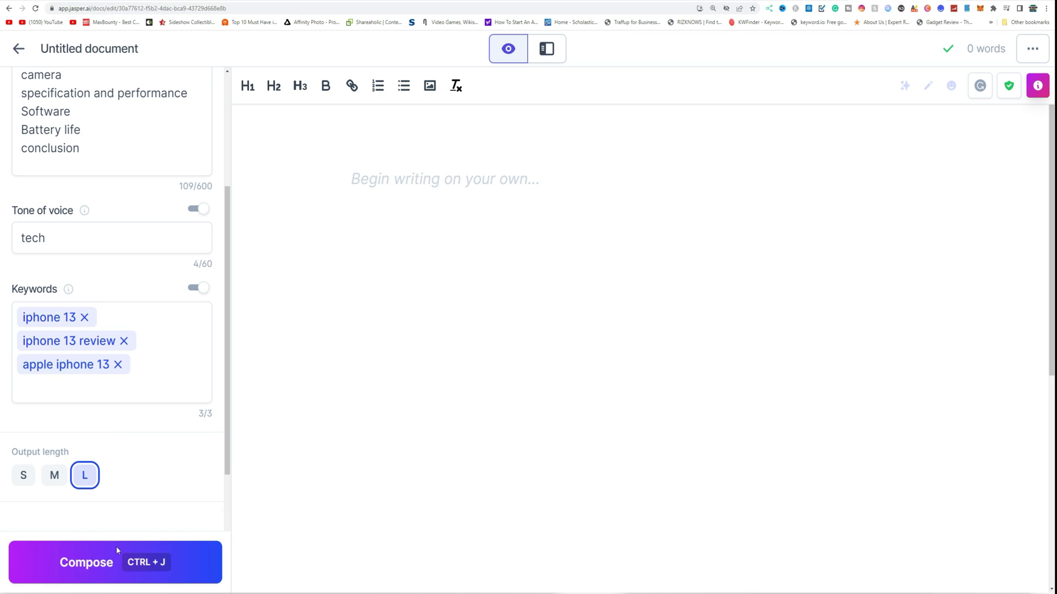
{"action": "left_click", "coordinate": [97, 567]}
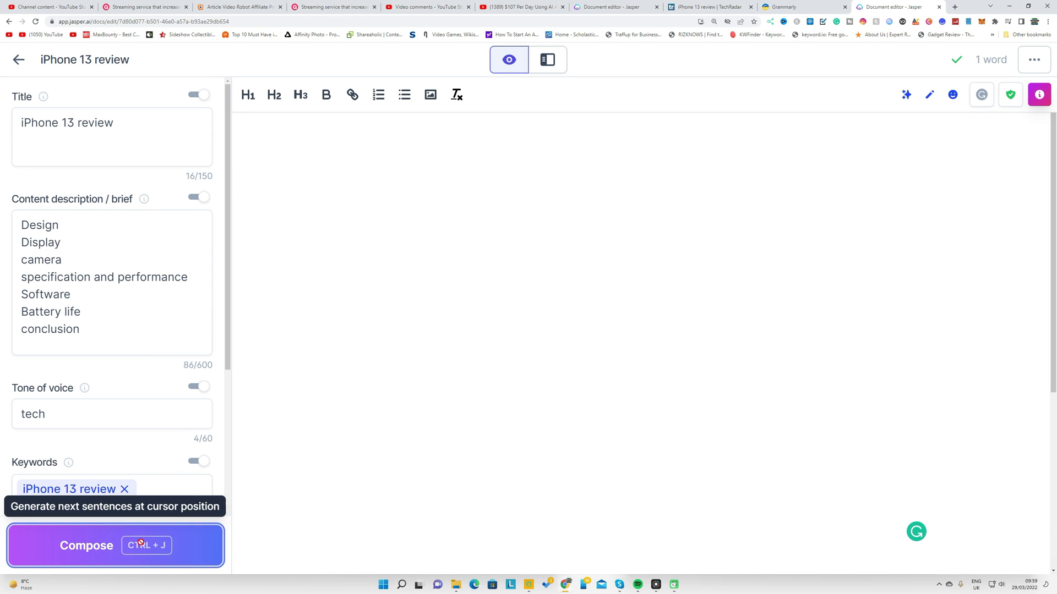
Compose repeatedly to generate the intro, Design, Display and Camera sections
{"action": "left_click", "coordinate": [141, 543]}
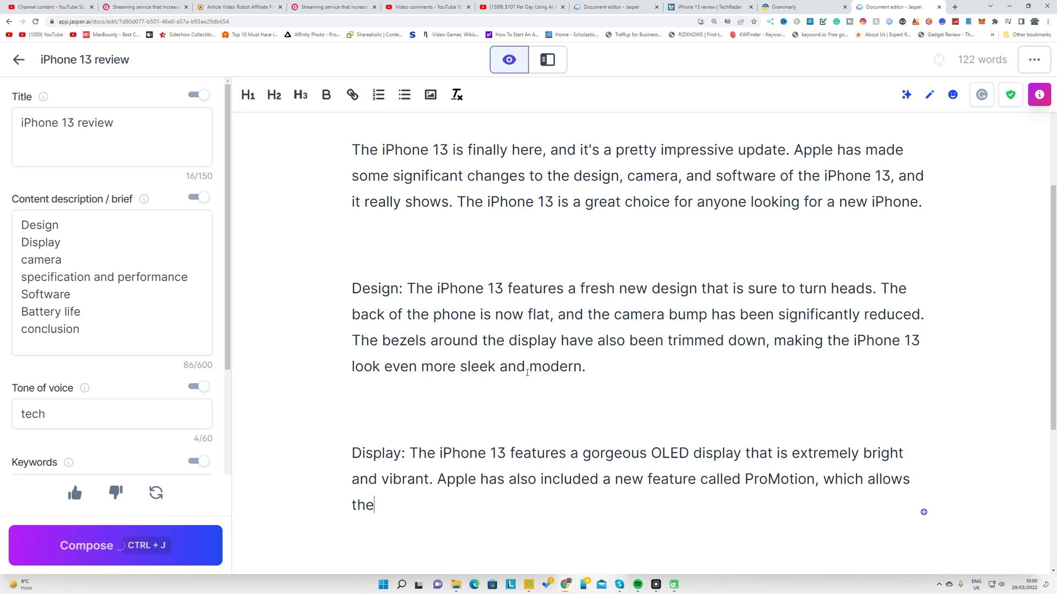
{"action": "scroll", "coordinate": [497, 377], "scroll_direction": "down", "scroll_amount": 3}
{"action": "scroll", "coordinate": [495, 332], "scroll_direction": "up", "scroll_amount": 3}
{"action": "scroll", "coordinate": [474, 319], "scroll_direction": "up", "scroll_amount": 3}
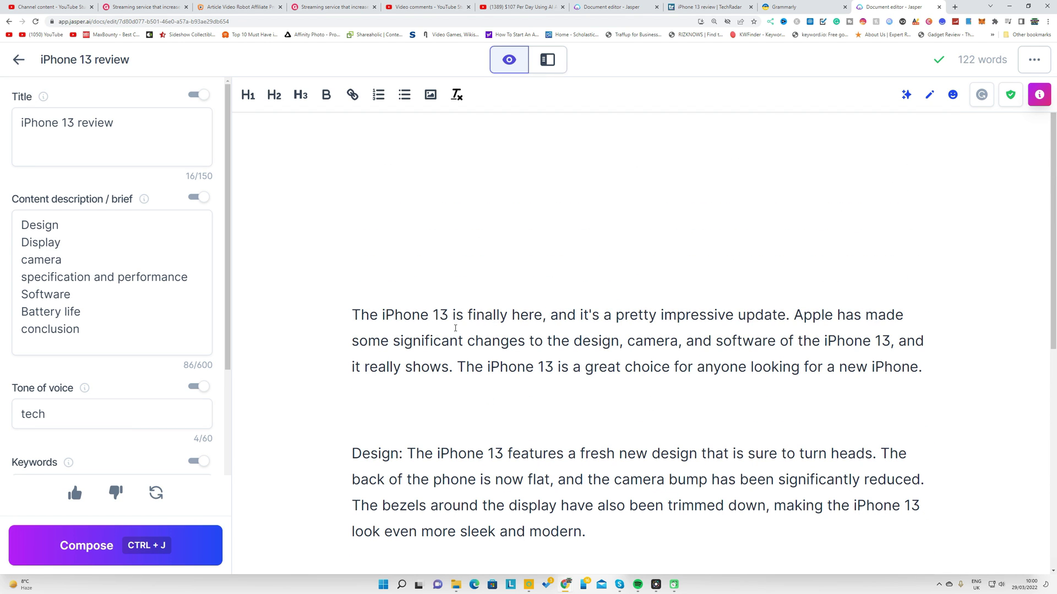
{"action": "scroll", "coordinate": [455, 329], "scroll_direction": "down", "scroll_amount": 3}
{"action": "scroll", "coordinate": [377, 523], "scroll_direction": "down", "scroll_amount": 3}
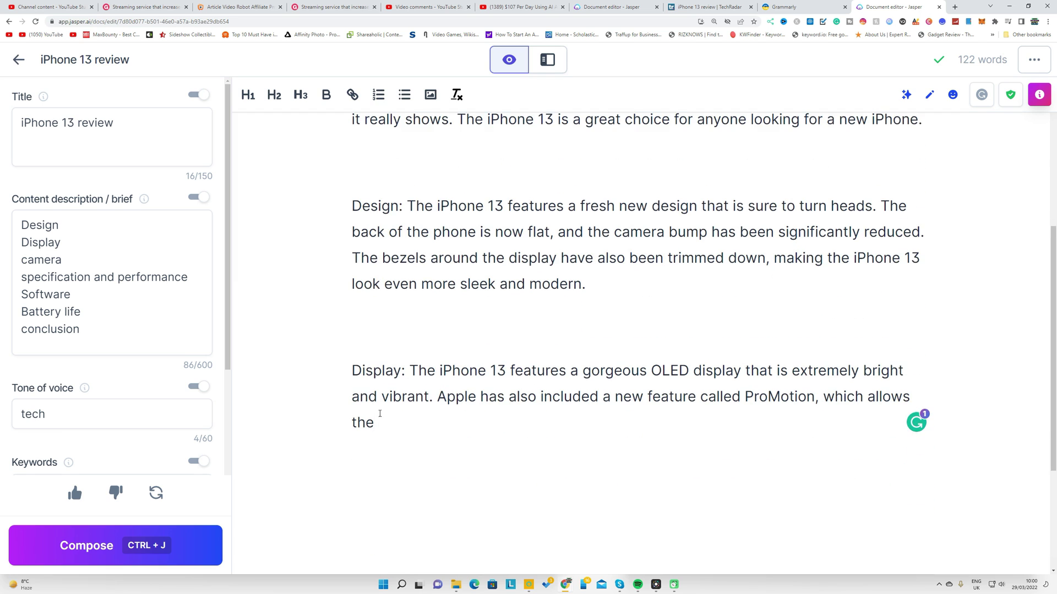
{"action": "left_click", "coordinate": [144, 539]}
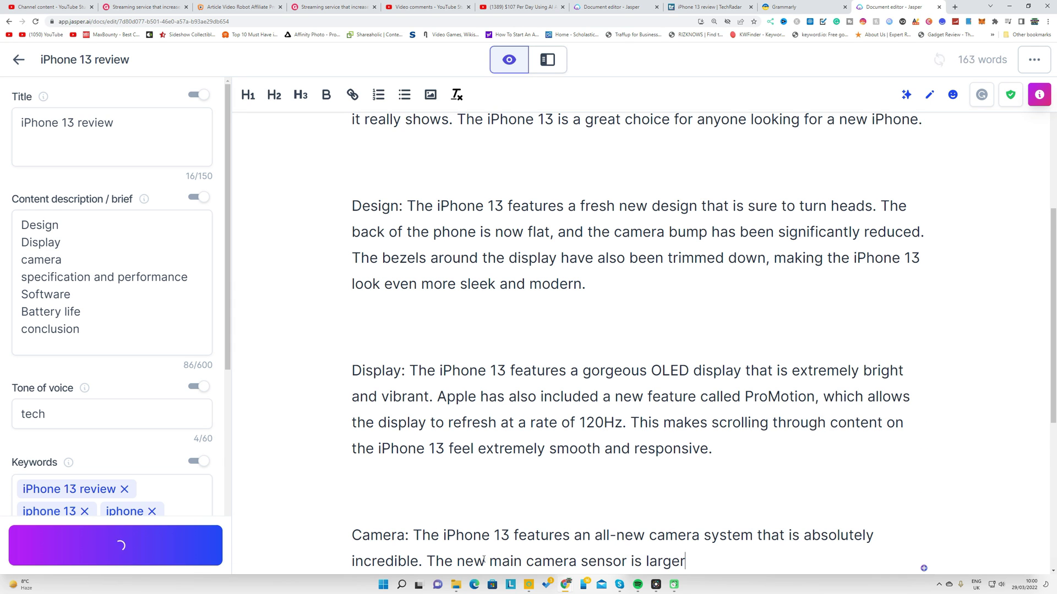
{"action": "scroll", "coordinate": [469, 529], "scroll_direction": "down", "scroll_amount": 5}
{"action": "scroll", "coordinate": [468, 528], "scroll_direction": "down", "scroll_amount": 2}
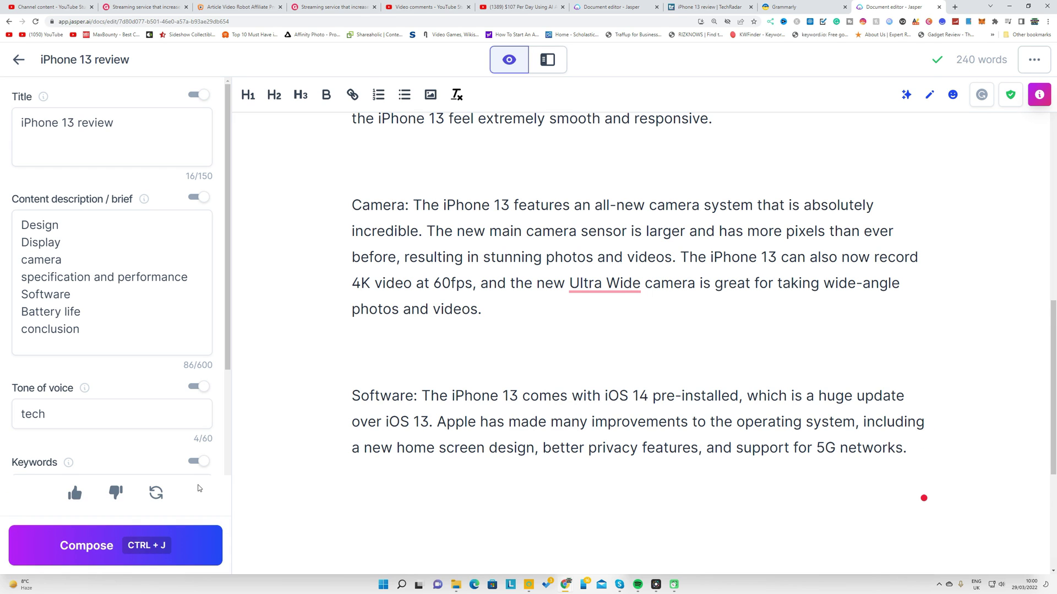
{"action": "left_click", "coordinate": [185, 544]}
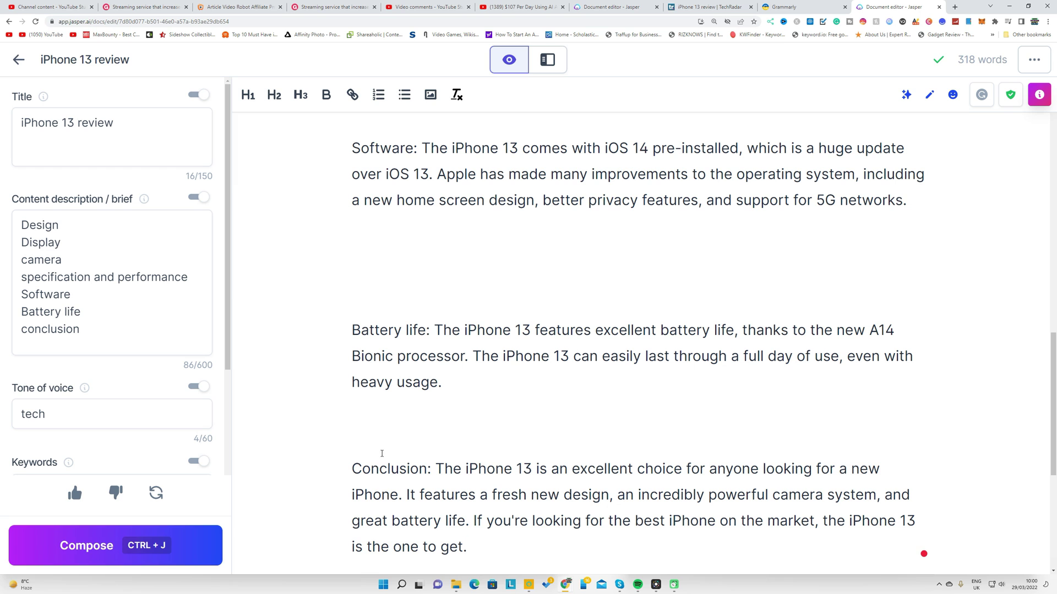
Review the 318-word draft from the top, then switch to the TechRadar review
{"action": "scroll", "coordinate": [537, 424], "scroll_direction": "up", "scroll_amount": 5}
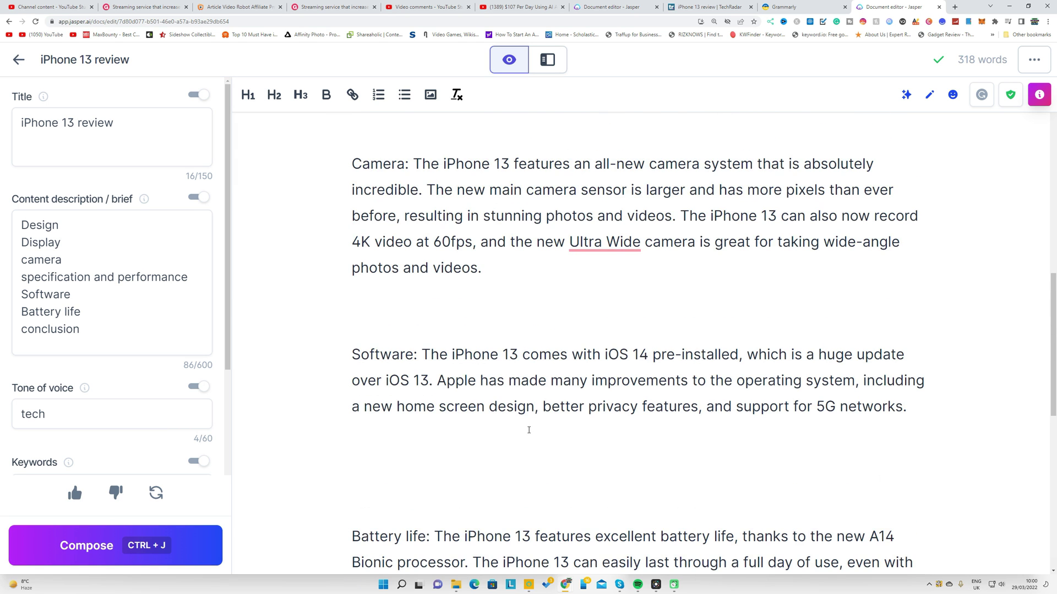
{"action": "scroll", "coordinate": [529, 427], "scroll_direction": "up", "scroll_amount": 4}
{"action": "scroll", "coordinate": [529, 429], "scroll_direction": "up", "scroll_amount": 2}
{"action": "scroll", "coordinate": [525, 431], "scroll_direction": "up", "scroll_amount": 2}
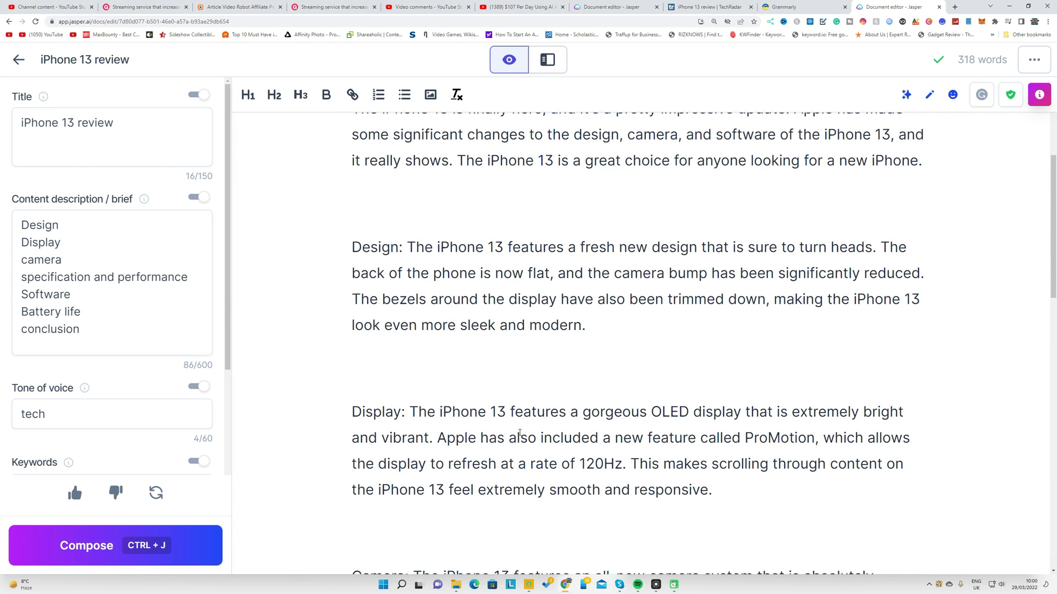
{"action": "scroll", "coordinate": [519, 433], "scroll_direction": "up", "scroll_amount": 3}
{"action": "scroll", "coordinate": [519, 434], "scroll_direction": "up", "scroll_amount": 1}
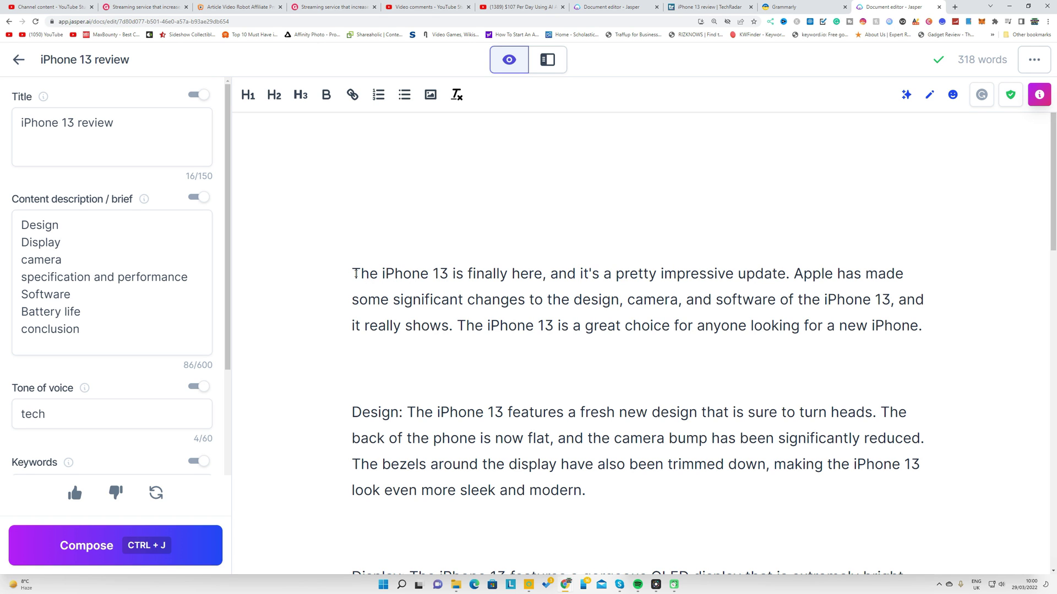
{"action": "left_click", "coordinate": [355, 274]}
{"action": "scroll", "coordinate": [355, 273], "scroll_direction": "down", "scroll_amount": 2}
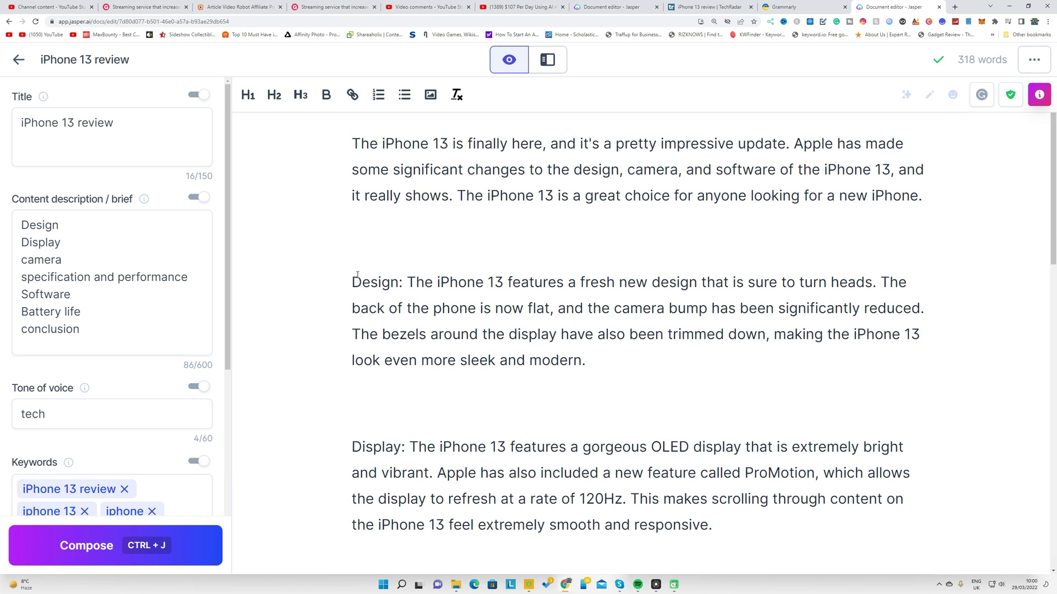
{"action": "scroll", "coordinate": [384, 329], "scroll_direction": "down", "scroll_amount": 1}
{"action": "scroll", "coordinate": [384, 331], "scroll_direction": "down", "scroll_amount": 1}
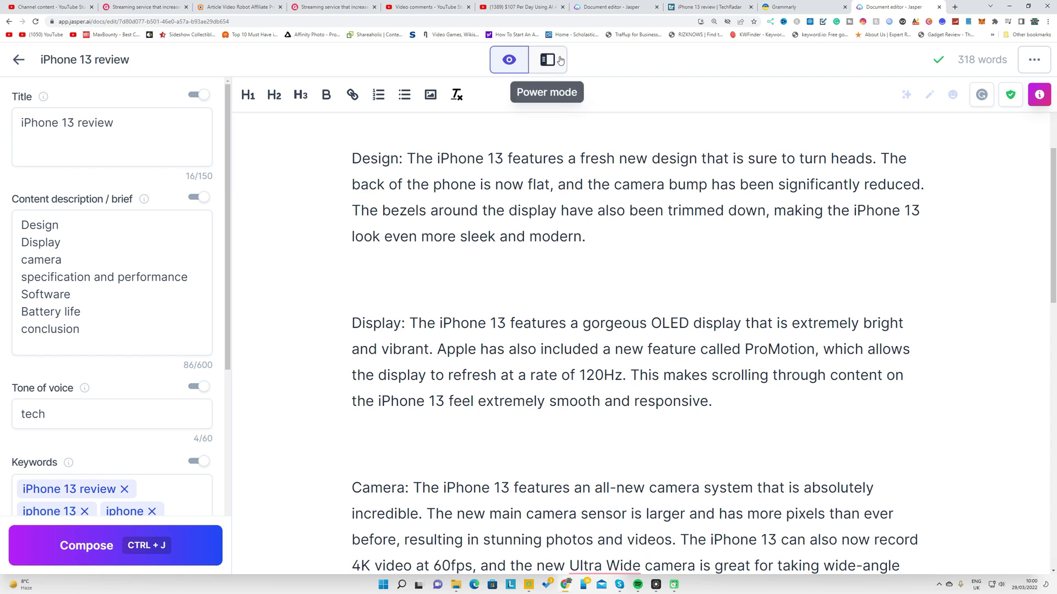
{"action": "left_click", "coordinate": [707, 7]}
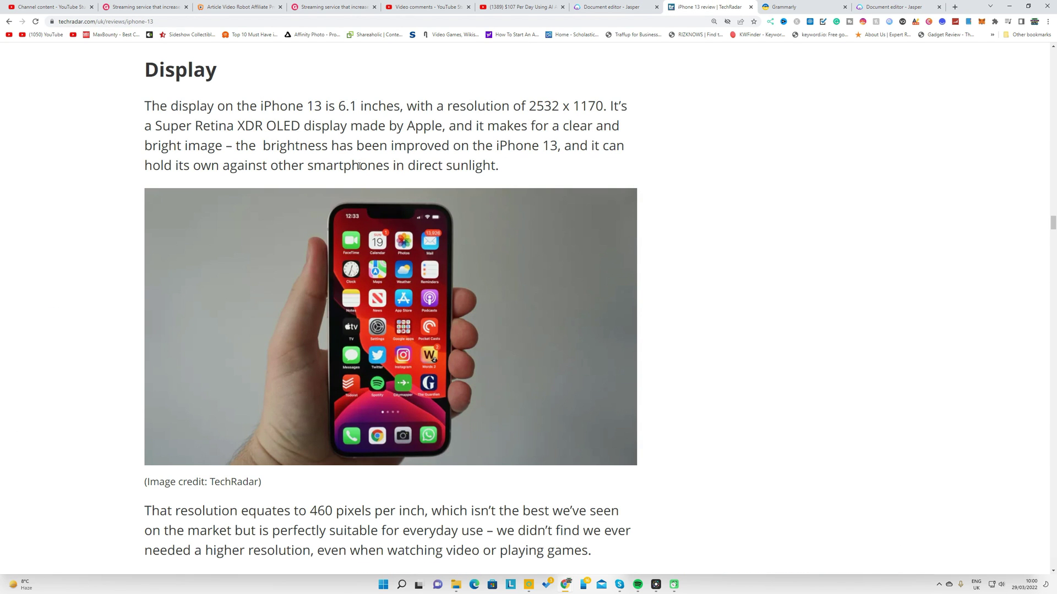
Copy TechRadar's line 'The display on the iPhone 13 is 6.1 inches' and return to Jasper
{"action": "scroll", "coordinate": [360, 166], "scroll_direction": "down", "scroll_amount": 2}
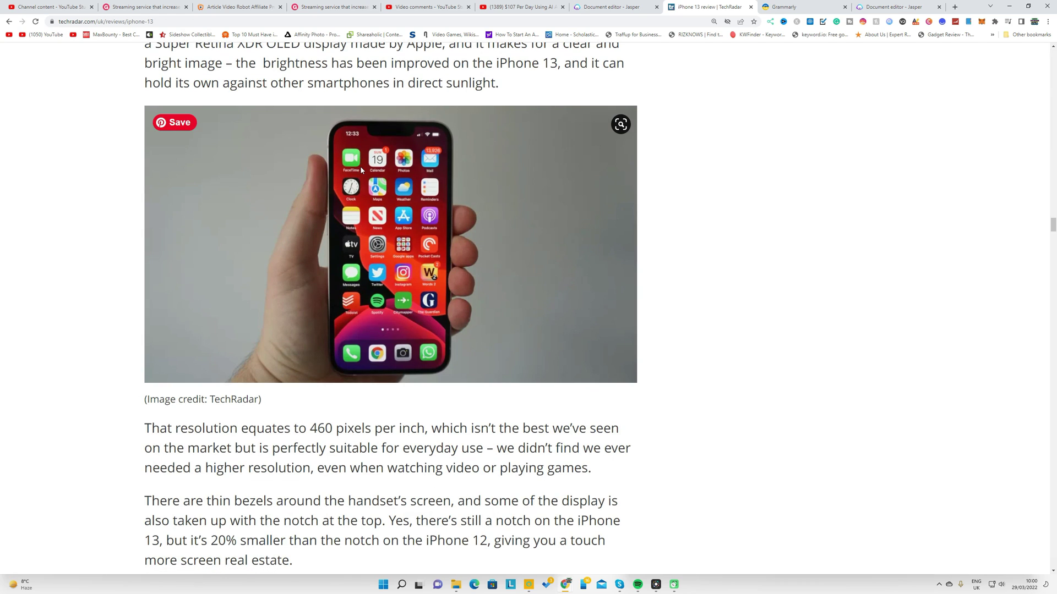
{"action": "scroll", "coordinate": [360, 166], "scroll_direction": "up", "scroll_amount": 3}
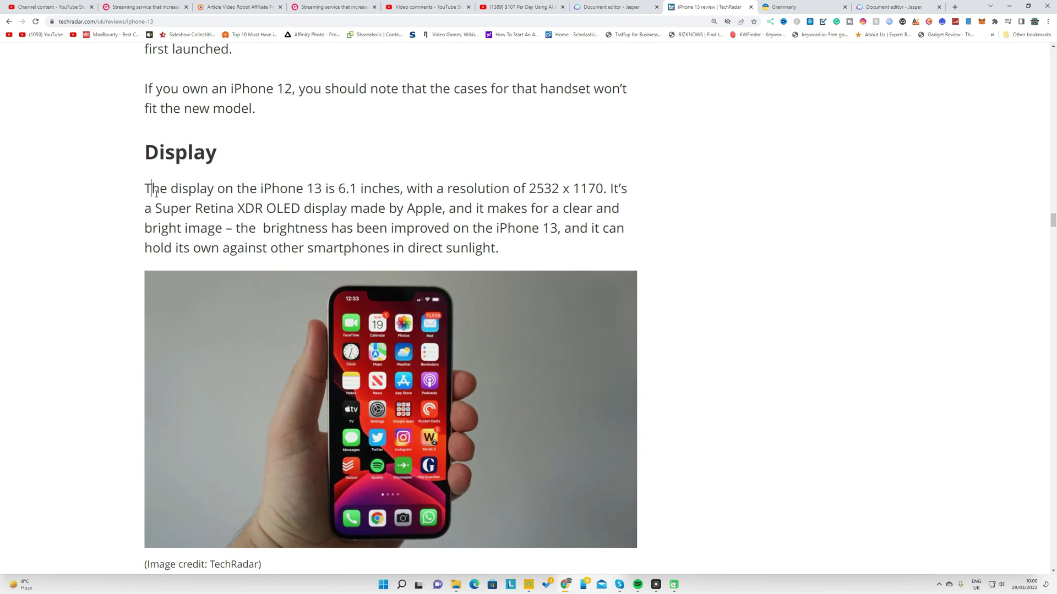
{"action": "left_click_drag", "start_coordinate": [150, 193], "coordinate": [360, 190]}
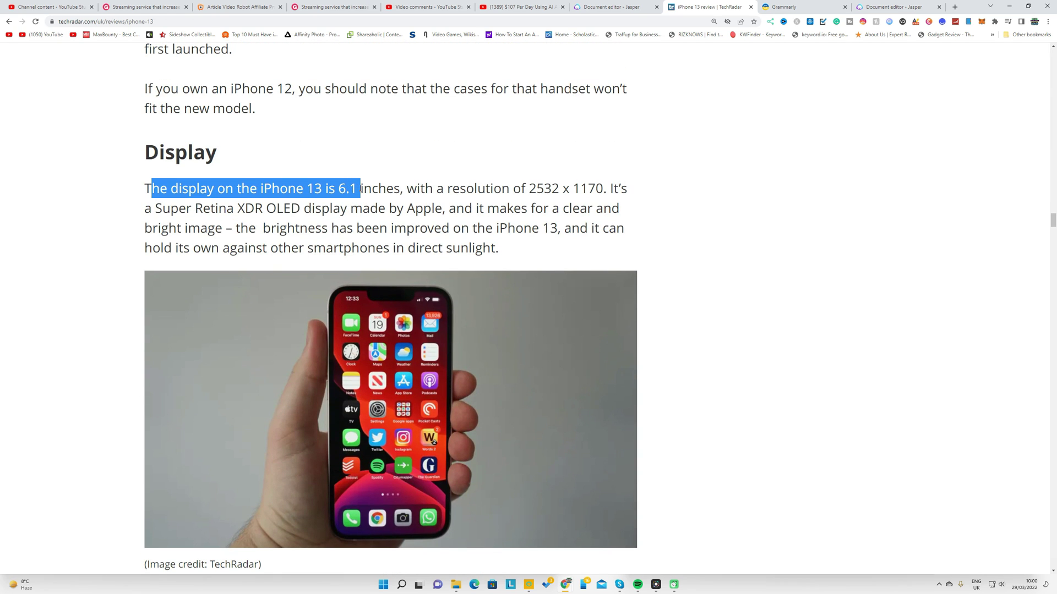
{"action": "left_click", "coordinate": [164, 190]}
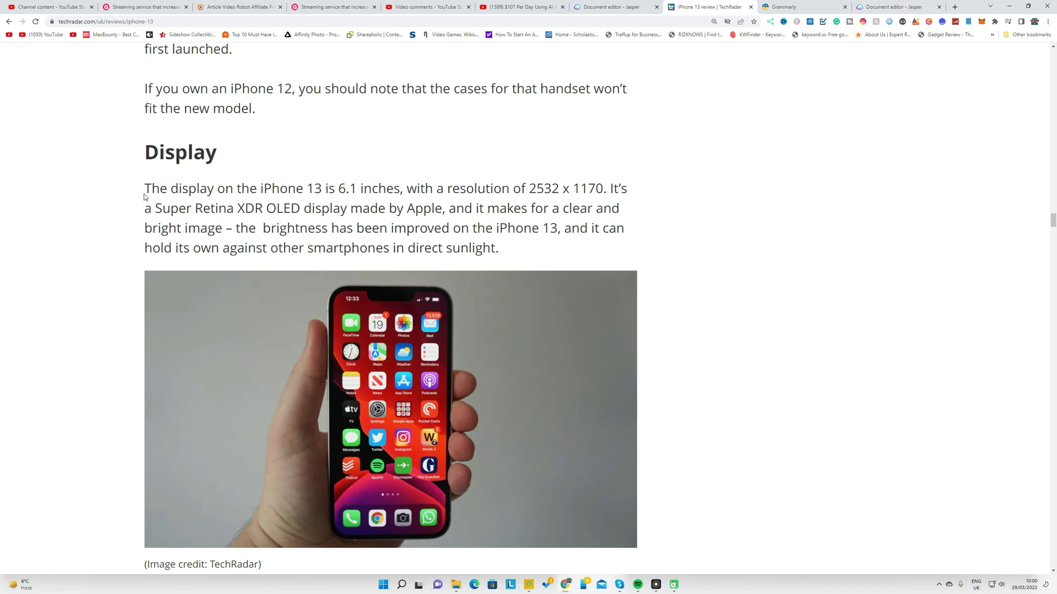
{"action": "left_click_drag", "start_coordinate": [143, 194], "coordinate": [523, 191]}
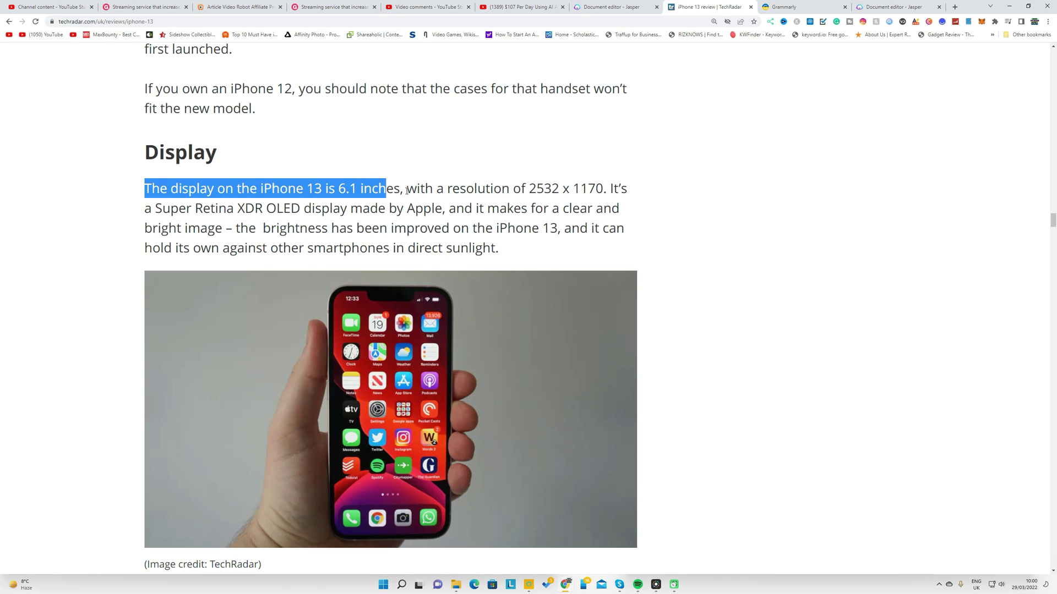
{"action": "left_click_drag", "start_coordinate": [523, 191], "coordinate": [515, 194]}
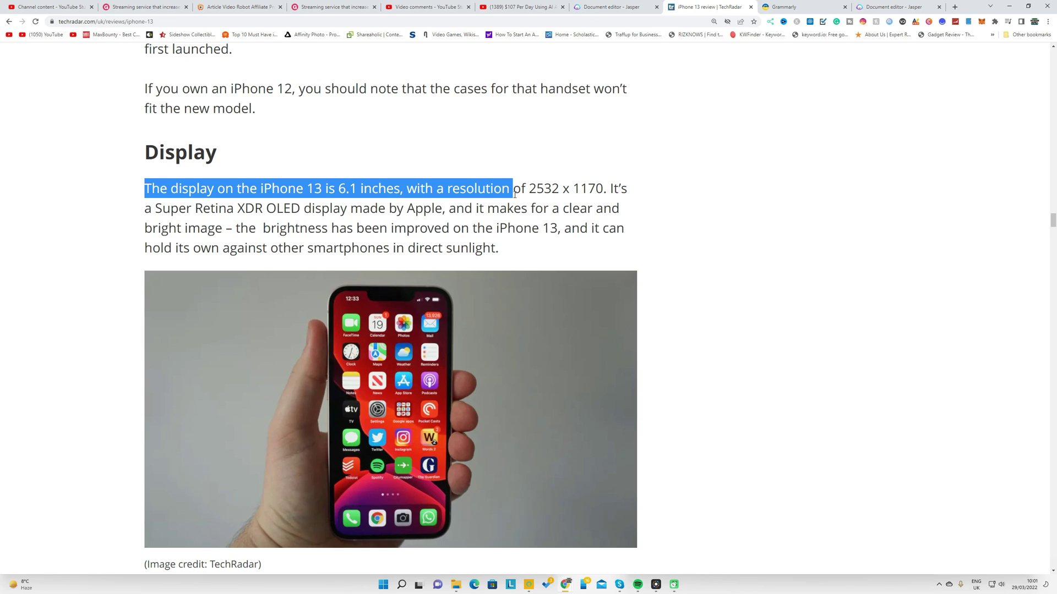
{"action": "mouse_move", "coordinate": [515, 193]}
{"action": "left_mouse_down"}
{"action": "mouse_move", "coordinate": [437, 209]}
{"action": "mouse_move", "coordinate": [397, 191]}
{"action": "mouse_move", "coordinate": [502, 191]}
{"action": "mouse_move", "coordinate": [329, 191]}
{"action": "mouse_move", "coordinate": [398, 192]}
{"action": "left_mouse_up"}
{"action": "right_click", "coordinate": [376, 187]}
{"action": "left_click", "coordinate": [399, 194]}
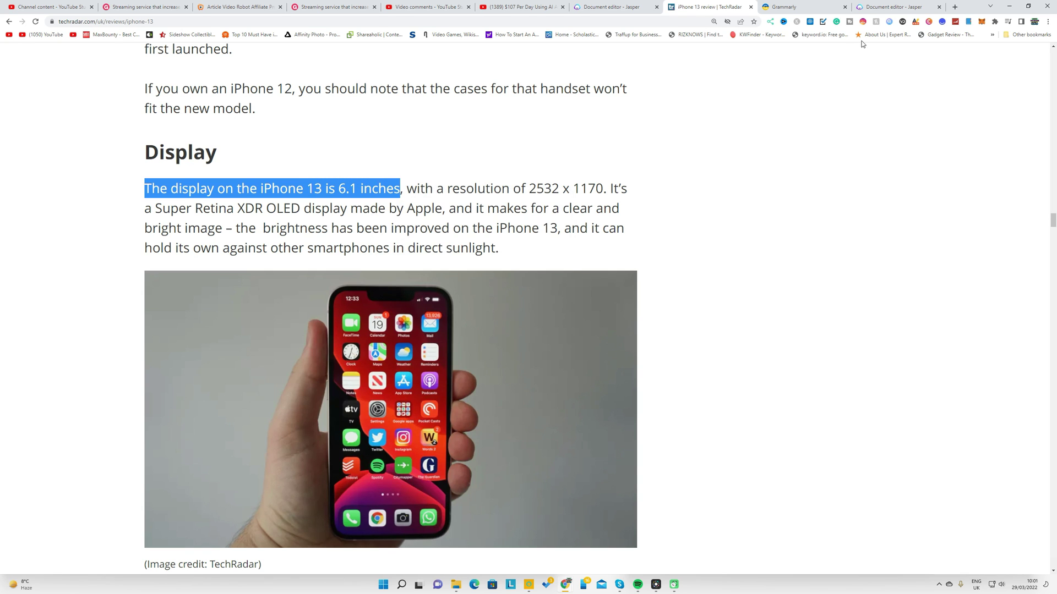
{"action": "left_click", "coordinate": [877, 10]}
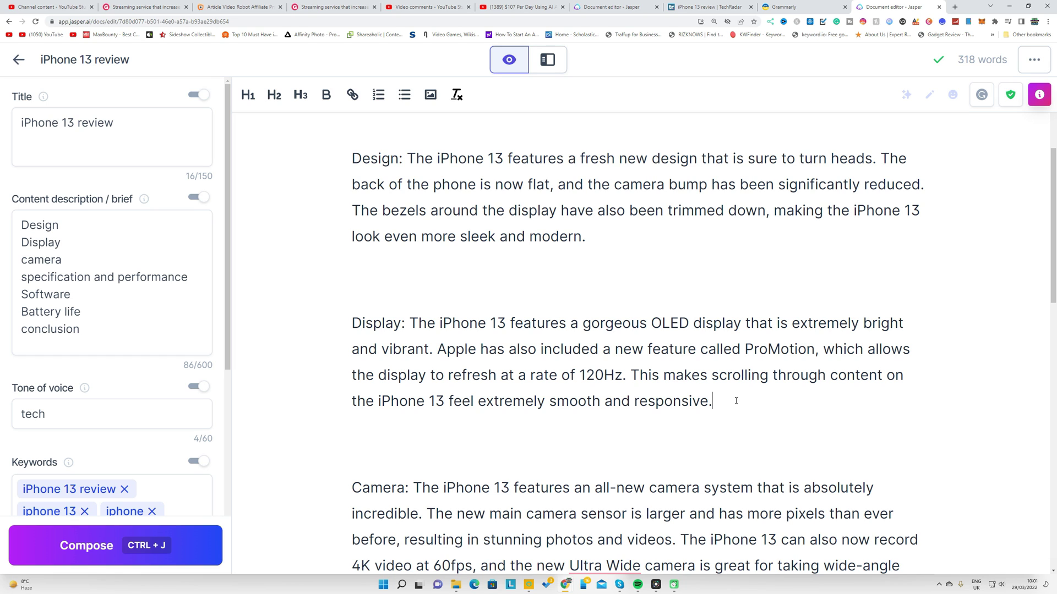
{"action": "key", "text": "Return"}
{"action": "key", "text": "ctrl+v"}
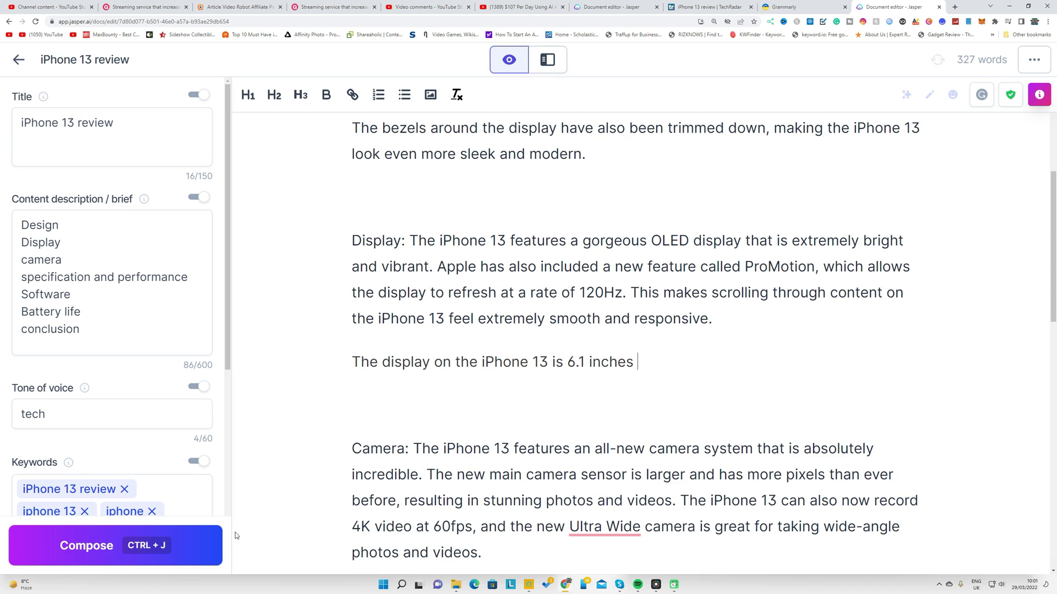
{"action": "left_click", "coordinate": [180, 549]}
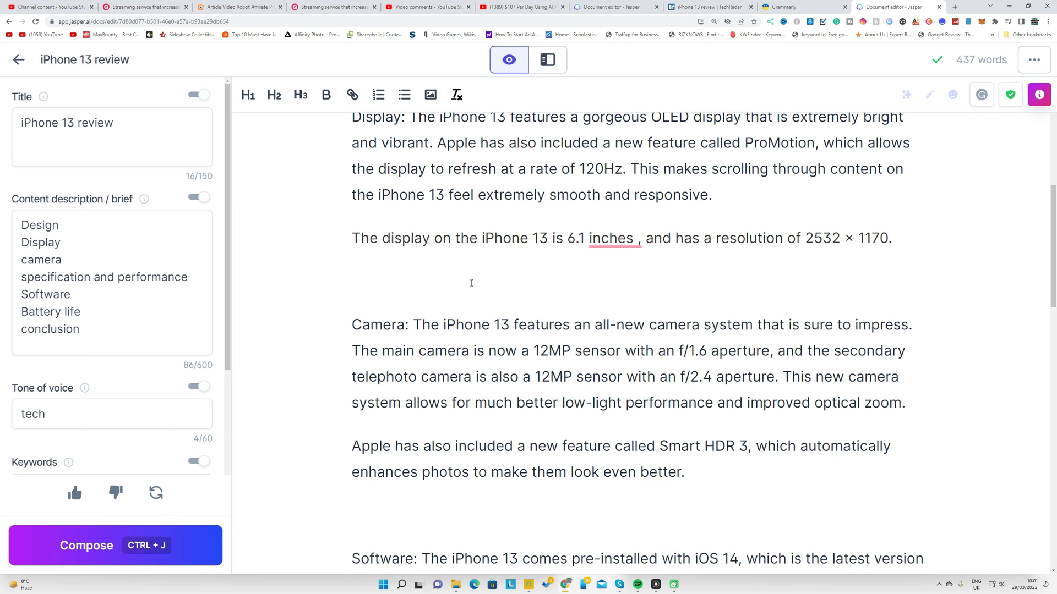
{"action": "scroll", "coordinate": [434, 385], "scroll_direction": "down", "scroll_amount": 3}
{"action": "scroll", "coordinate": [636, 526], "scroll_direction": "up", "scroll_amount": 2}
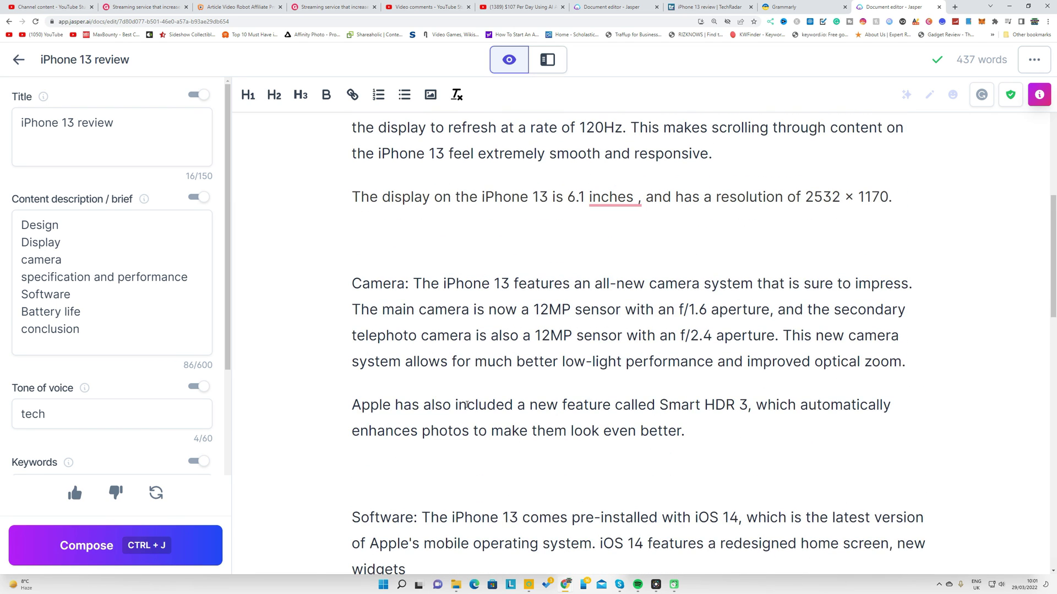
{"action": "scroll", "coordinate": [636, 527], "scroll_direction": "down", "scroll_amount": 2}
{"action": "scroll", "coordinate": [636, 526], "scroll_direction": "down", "scroll_amount": 5}
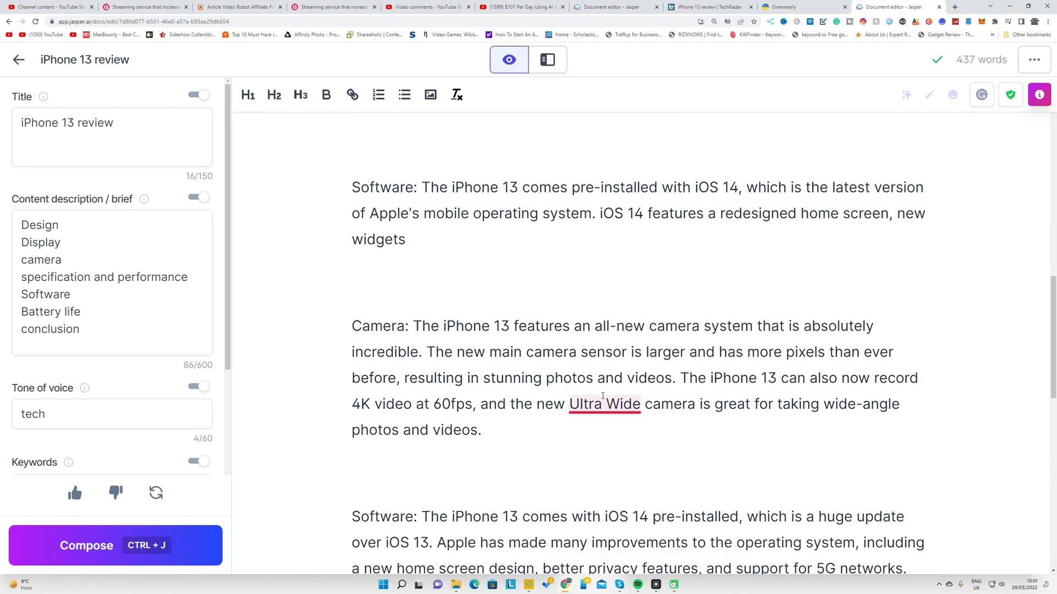
{"action": "scroll", "coordinate": [604, 401], "scroll_direction": "up", "scroll_amount": 3}
{"action": "scroll", "coordinate": [613, 420], "scroll_direction": "up", "scroll_amount": 2}
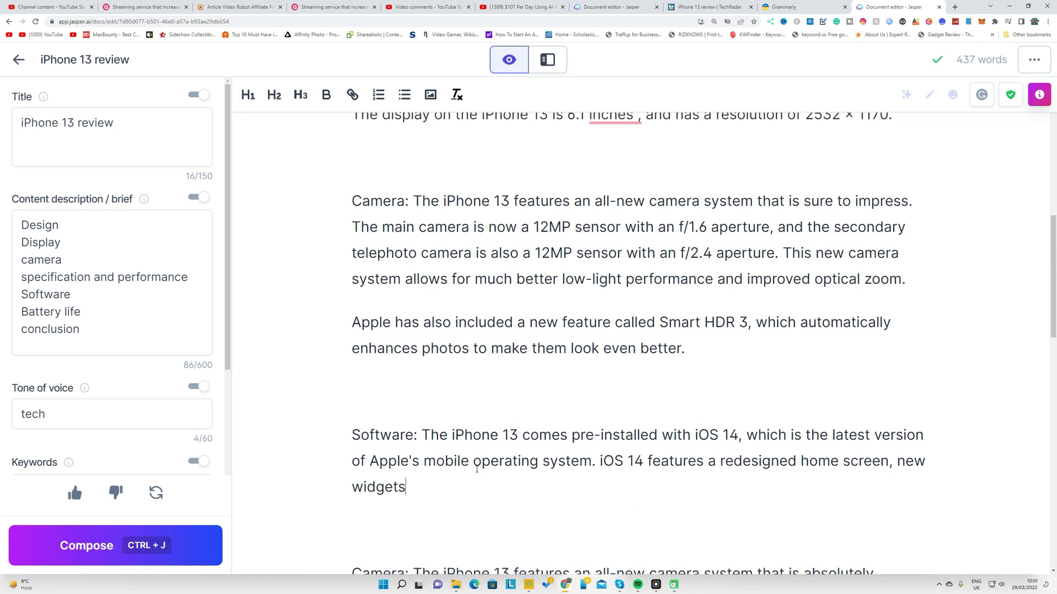
{"action": "scroll", "coordinate": [477, 469], "scroll_direction": "down", "scroll_amount": 4}
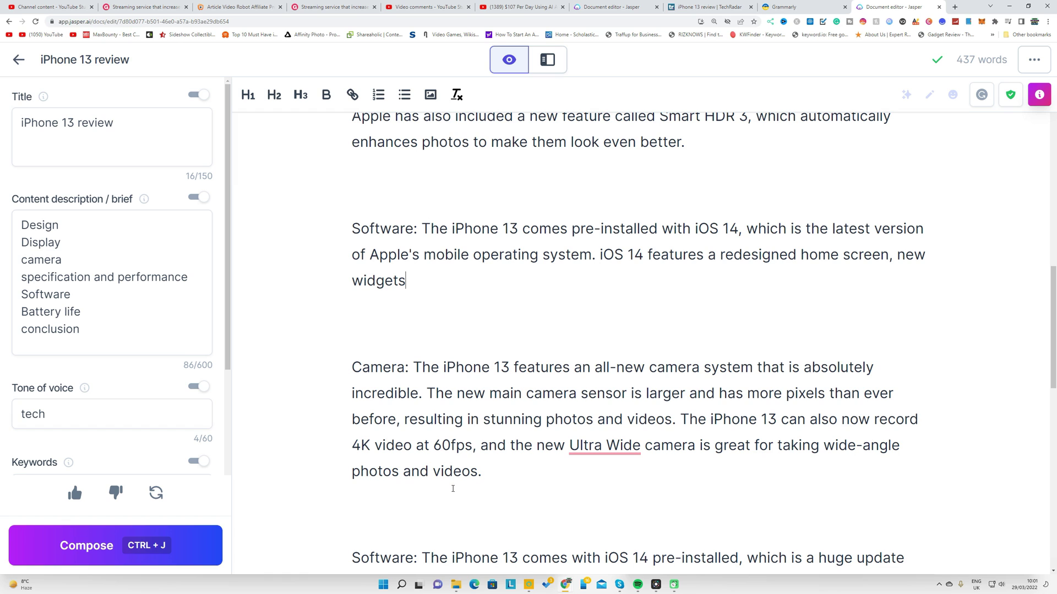
{"action": "scroll", "coordinate": [455, 494], "scroll_direction": "up", "scroll_amount": 5}
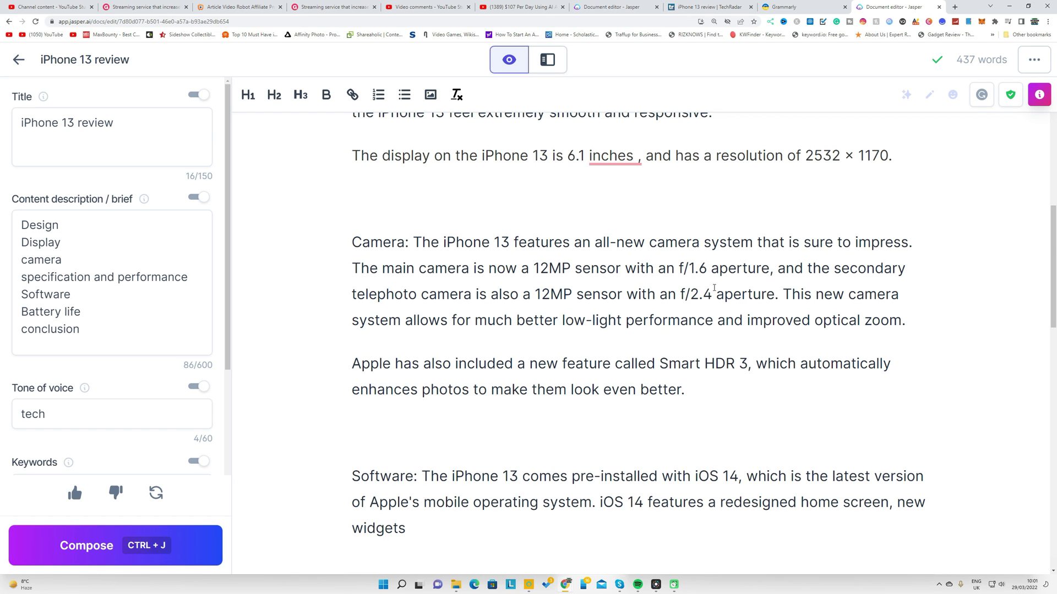
{"action": "scroll", "coordinate": [716, 308], "scroll_direction": "down", "scroll_amount": 1}
{"action": "scroll", "coordinate": [726, 385], "scroll_direction": "down", "scroll_amount": 2}
{"action": "scroll", "coordinate": [737, 458], "scroll_direction": "down", "scroll_amount": 3}
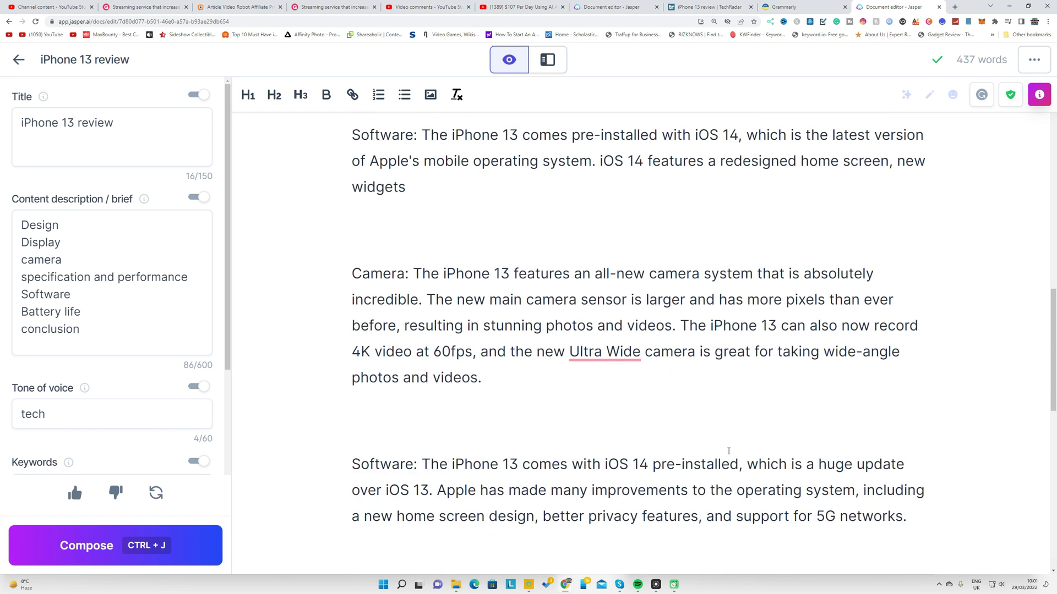
{"action": "scroll", "coordinate": [728, 451], "scroll_direction": "down", "scroll_amount": 3}
{"action": "scroll", "coordinate": [728, 451], "scroll_direction": "down", "scroll_amount": 3}
{"action": "scroll", "coordinate": [495, 385], "scroll_direction": "up", "scroll_amount": 4}
{"action": "scroll", "coordinate": [365, 314], "scroll_direction": "up", "scroll_amount": 2}
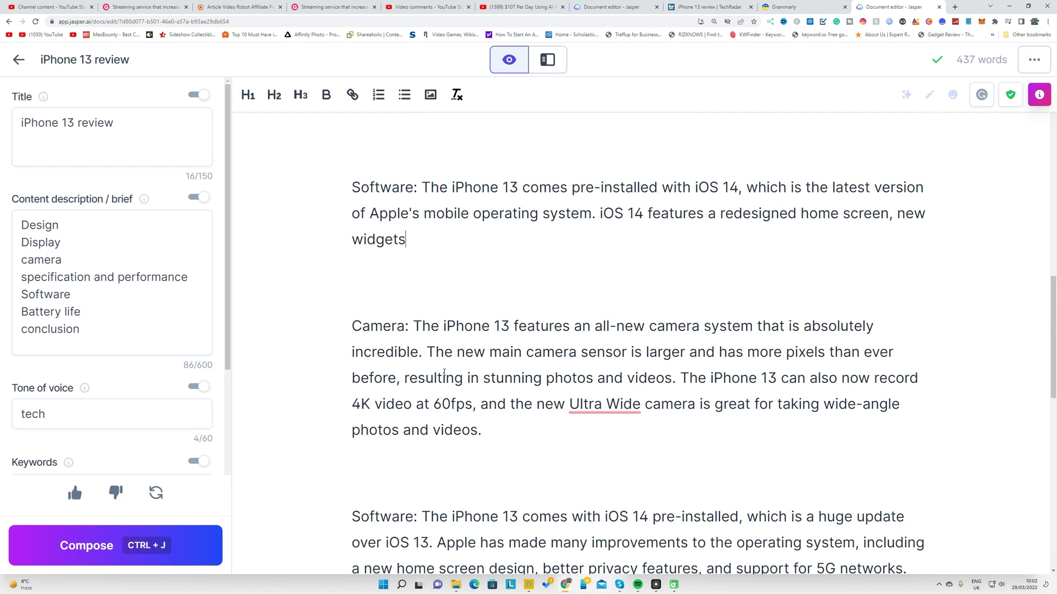
{"action": "scroll", "coordinate": [444, 373], "scroll_direction": "up", "scroll_amount": 3}
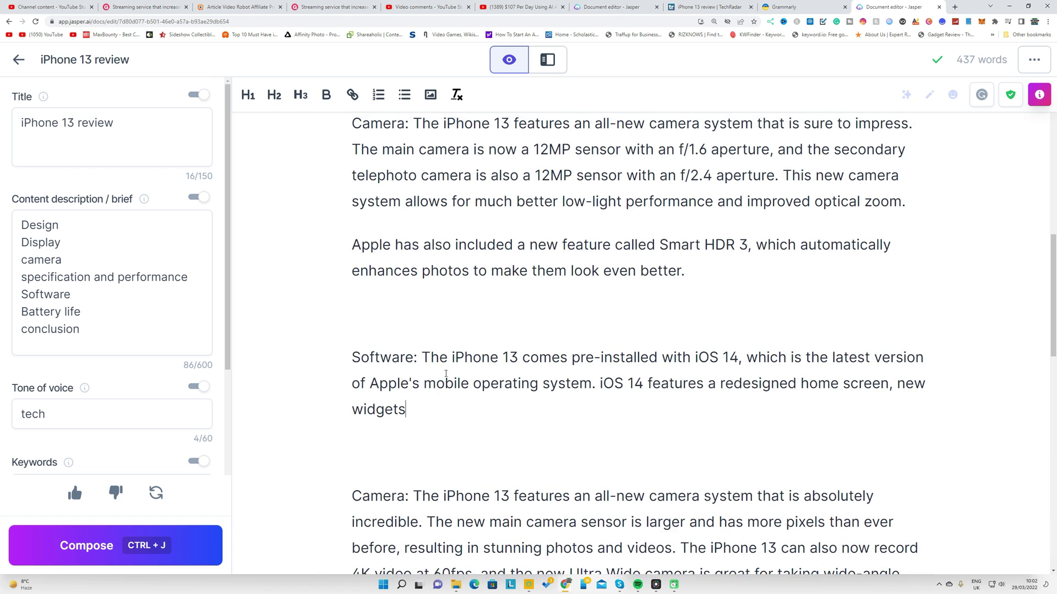
{"action": "scroll", "coordinate": [480, 323], "scroll_direction": "up", "scroll_amount": 2}
{"action": "left_click_drag", "start_coordinate": [352, 244], "coordinate": [915, 242]}
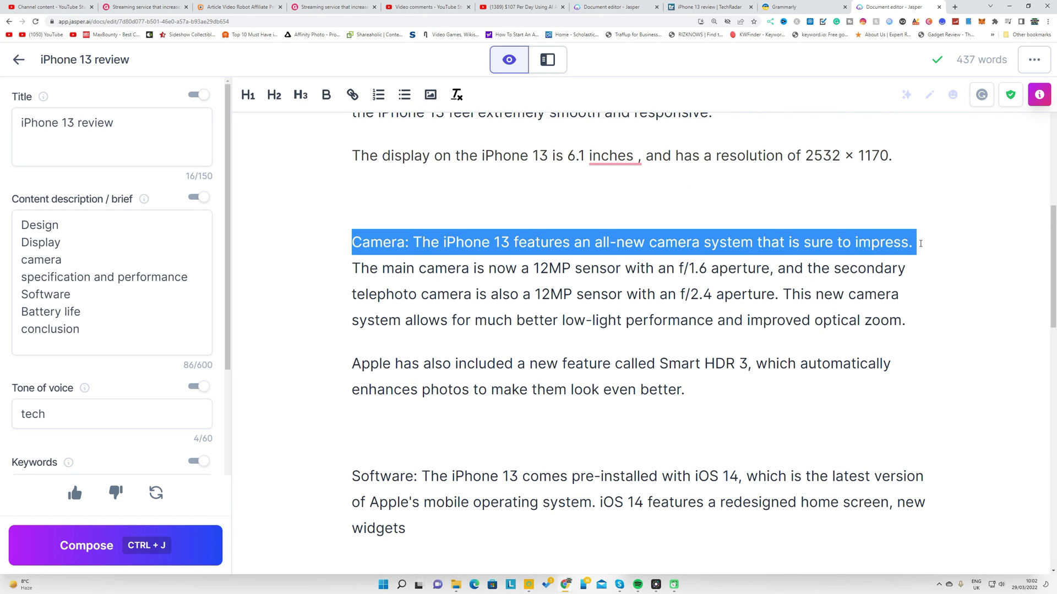
{"action": "key", "text": "BackSpace"}
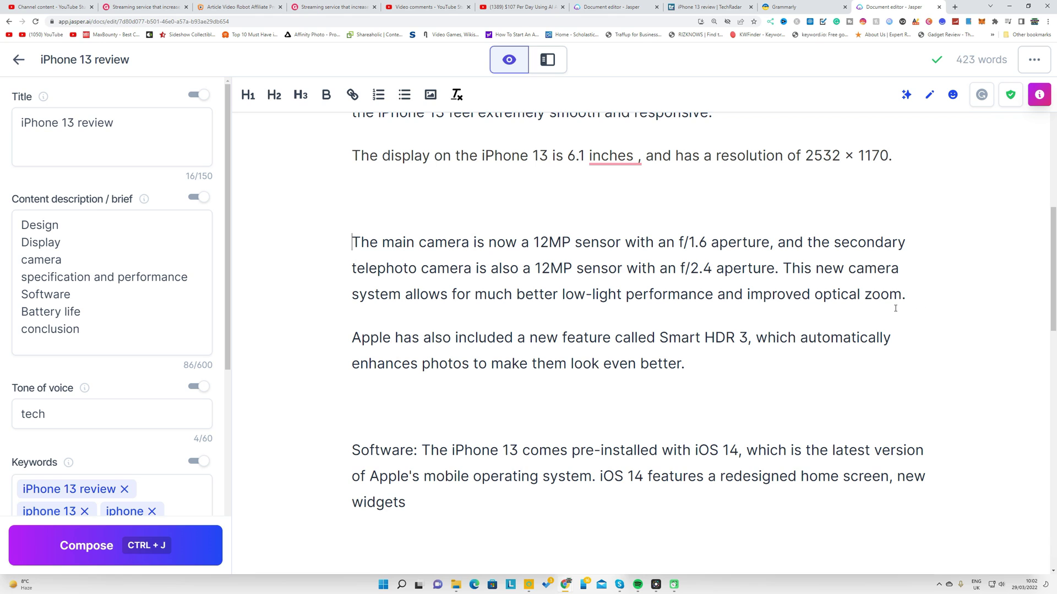
Move the 12MP main camera and Smart HDR paragraphs below the second Camera paragraph
{"action": "left_click_drag", "start_coordinate": [724, 388], "coordinate": [304, 245]}
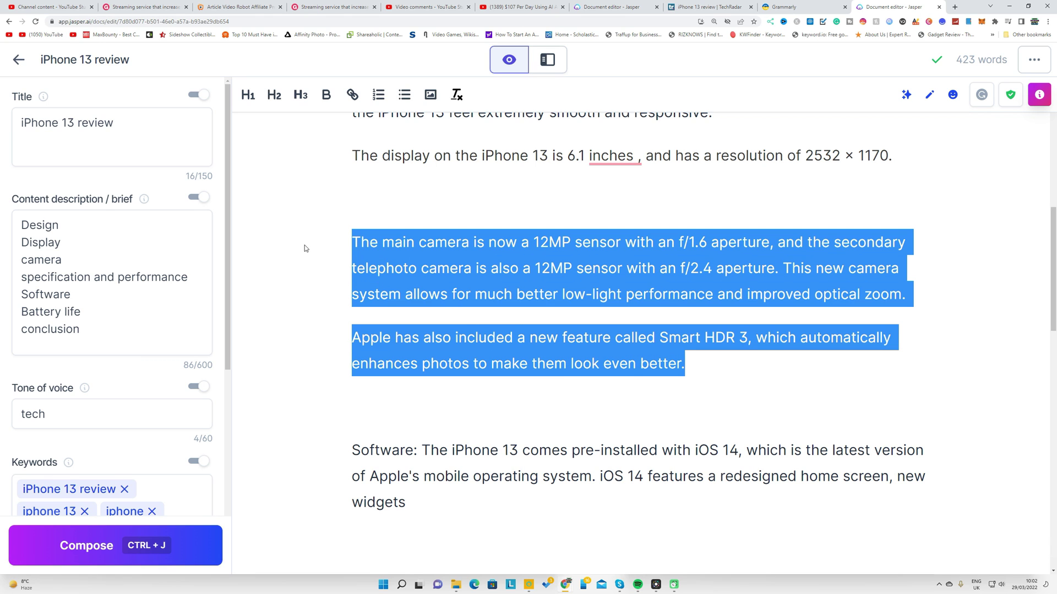
{"action": "key", "text": "BackSpace"}
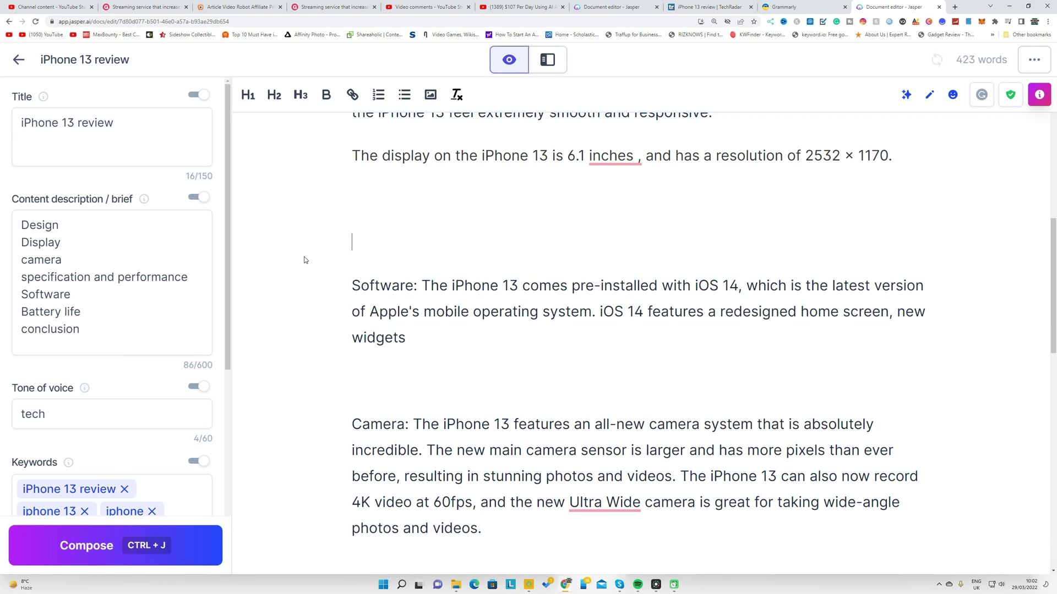
{"action": "key", "text": "BackSpace"}
{"action": "key", "text": "BackSpace"}
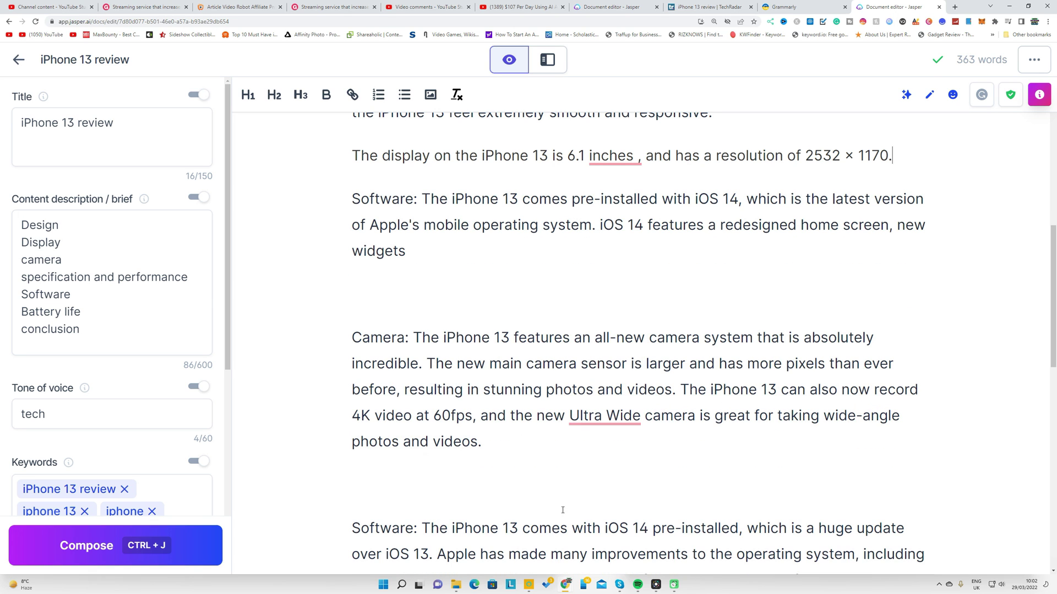
{"action": "left_click", "coordinate": [521, 450]}
{"action": "key", "text": "Return"}
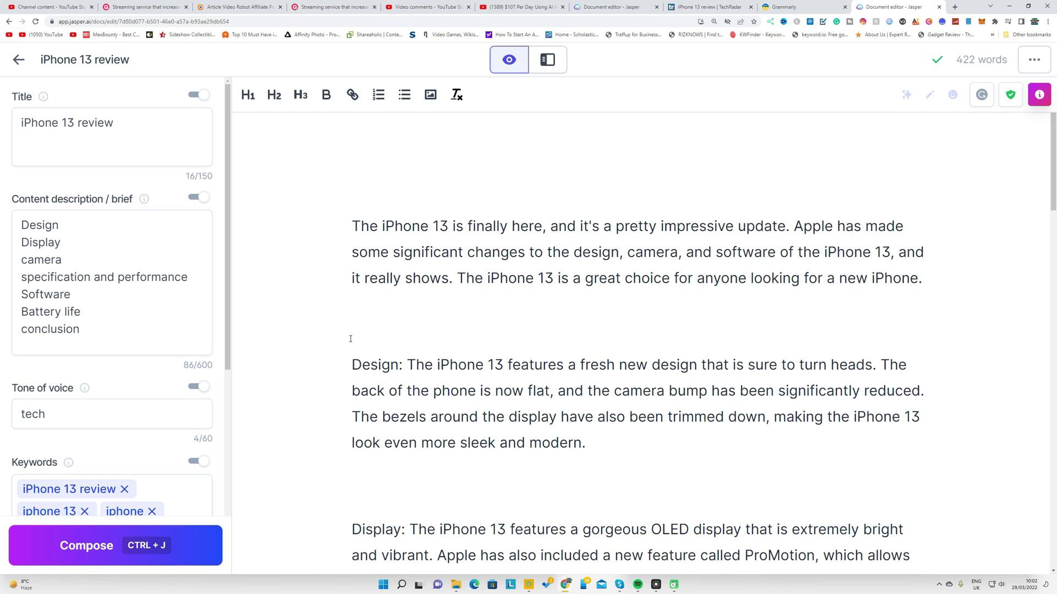
Scroll down through the revised draft, then switch to the TechRadar review page
{"action": "scroll", "coordinate": [350, 339], "scroll_direction": "down", "scroll_amount": 2}
{"action": "scroll", "coordinate": [351, 340], "scroll_direction": "down", "scroll_amount": 3}
{"action": "scroll", "coordinate": [353, 341], "scroll_direction": "down", "scroll_amount": 2}
{"action": "scroll", "coordinate": [353, 344], "scroll_direction": "down", "scroll_amount": 3}
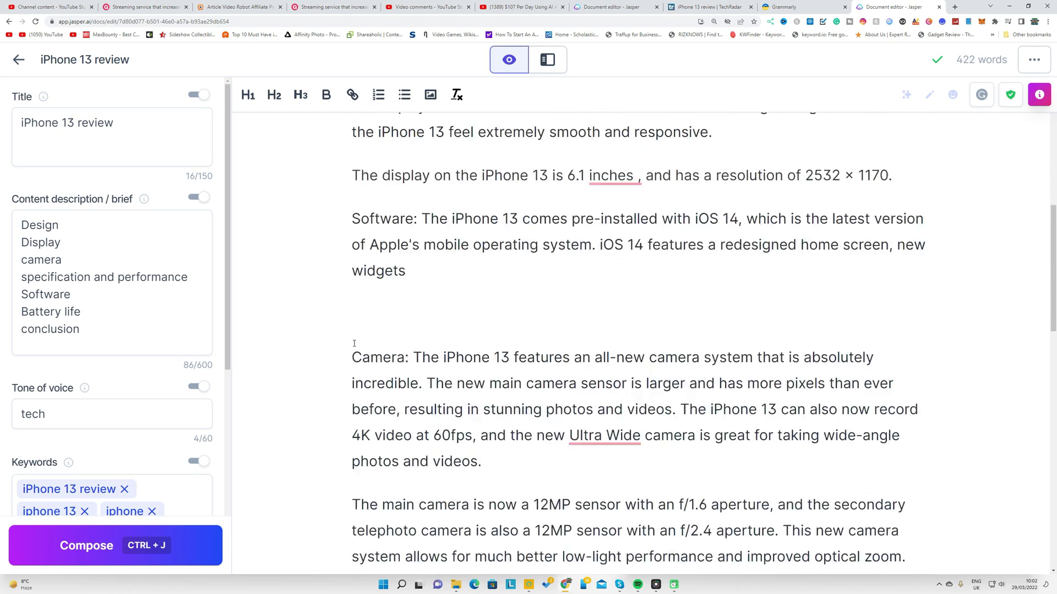
{"action": "scroll", "coordinate": [354, 344], "scroll_direction": "down", "scroll_amount": 1}
{"action": "scroll", "coordinate": [354, 345], "scroll_direction": "down", "scroll_amount": 2}
{"action": "scroll", "coordinate": [354, 347], "scroll_direction": "down", "scroll_amount": 1}
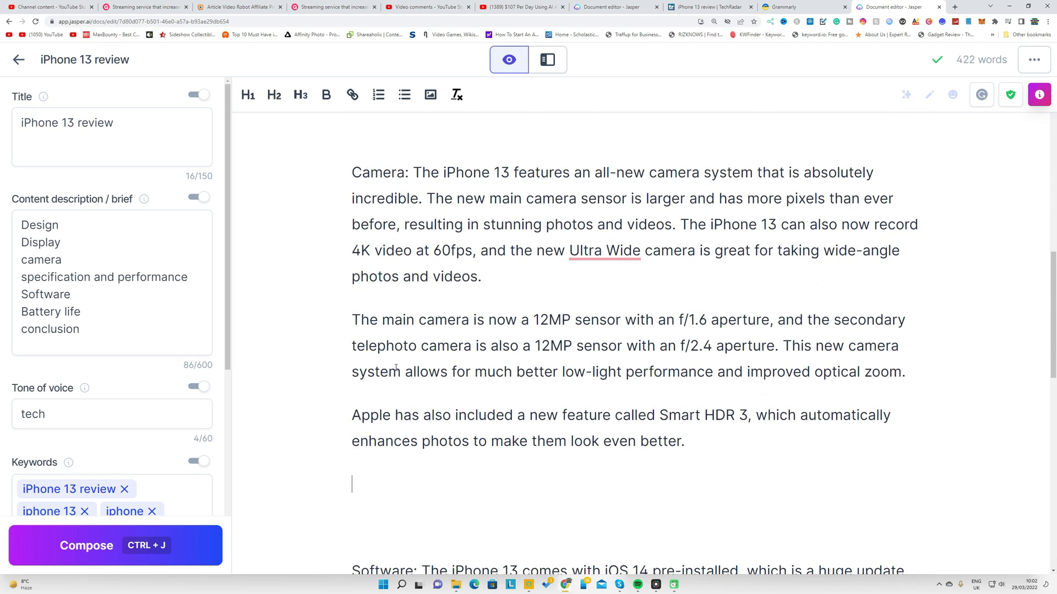
{"action": "scroll", "coordinate": [336, 380], "scroll_direction": "down", "scroll_amount": 2}
{"action": "scroll", "coordinate": [349, 394], "scroll_direction": "down", "scroll_amount": 1}
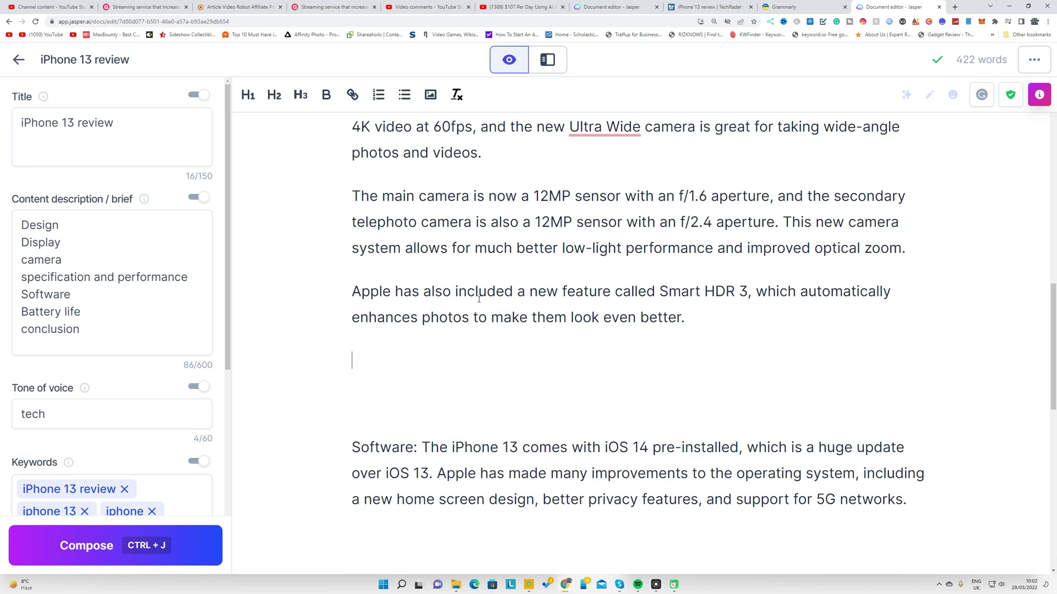
{"action": "left_click", "coordinate": [710, 6]}
Compare TechRadar's iPhone 13 display notes and Camera section against the Jasper review draft
{"action": "scroll", "coordinate": [357, 221], "scroll_direction": "down", "scroll_amount": 6}
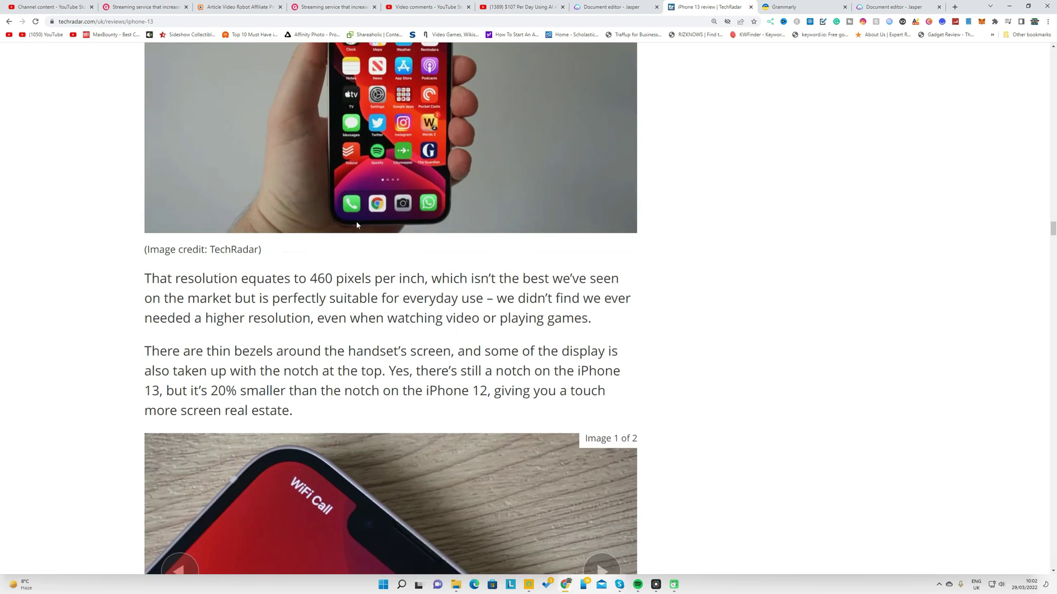
{"action": "scroll", "coordinate": [356, 221], "scroll_direction": "down", "scroll_amount": 4}
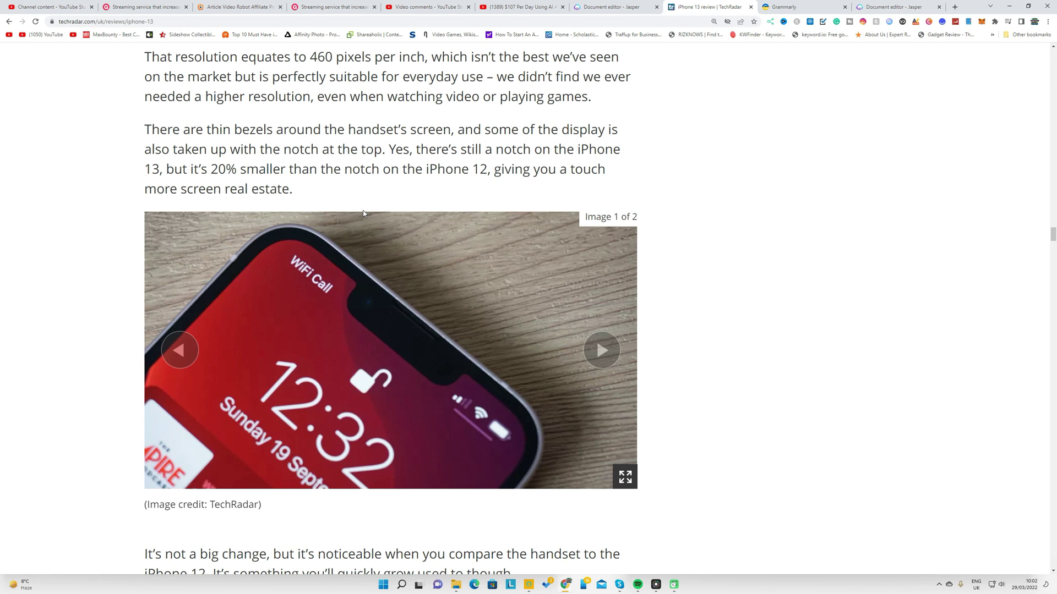
{"action": "left_click", "coordinate": [605, 4]}
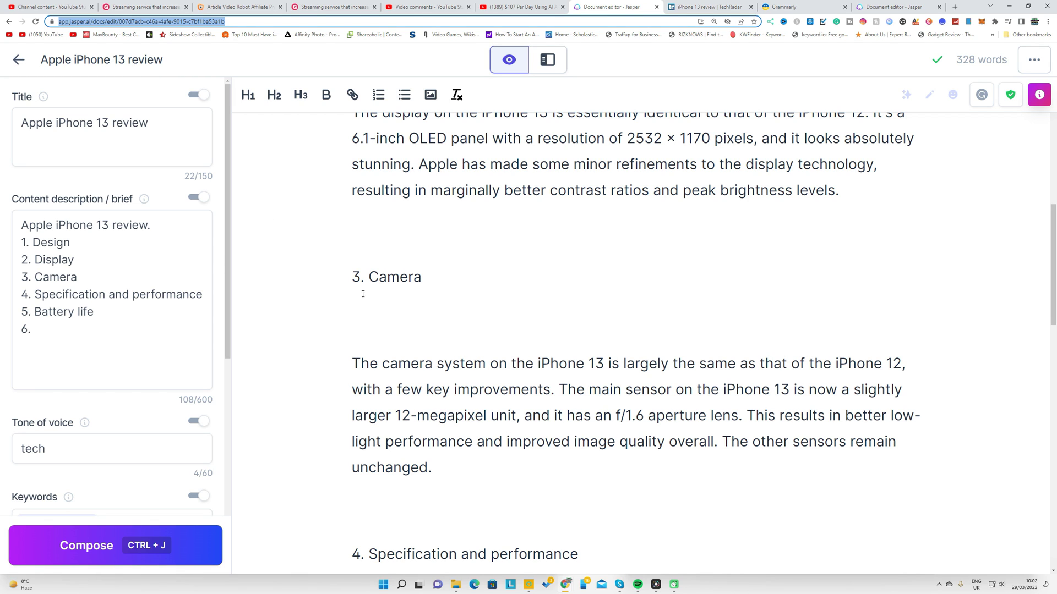
{"action": "left_click", "coordinate": [710, 7]}
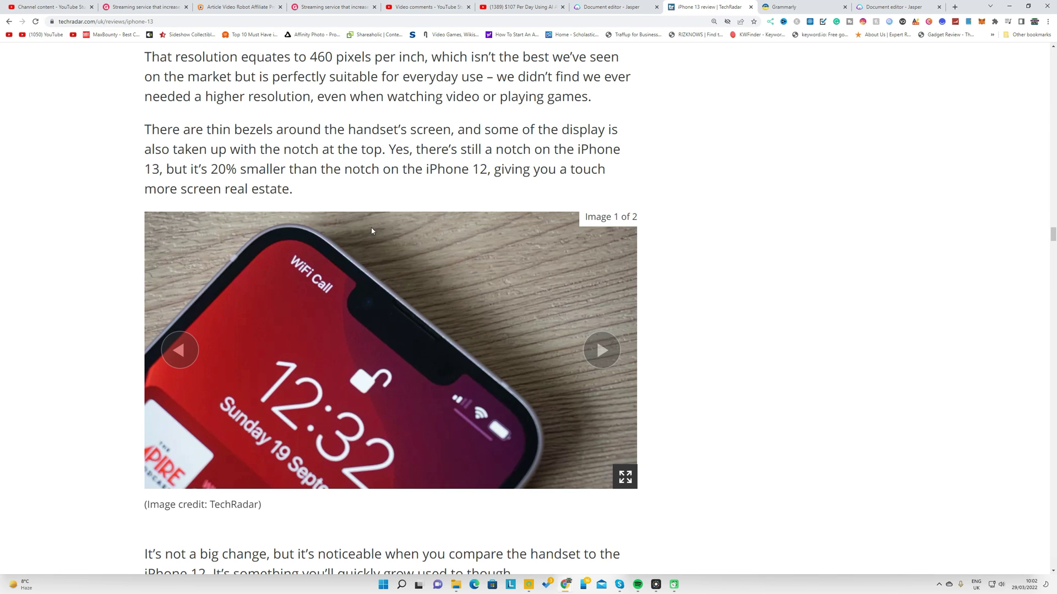
{"action": "scroll", "coordinate": [276, 197], "scroll_direction": "down", "scroll_amount": 2}
{"action": "scroll", "coordinate": [281, 200], "scroll_direction": "down", "scroll_amount": 5}
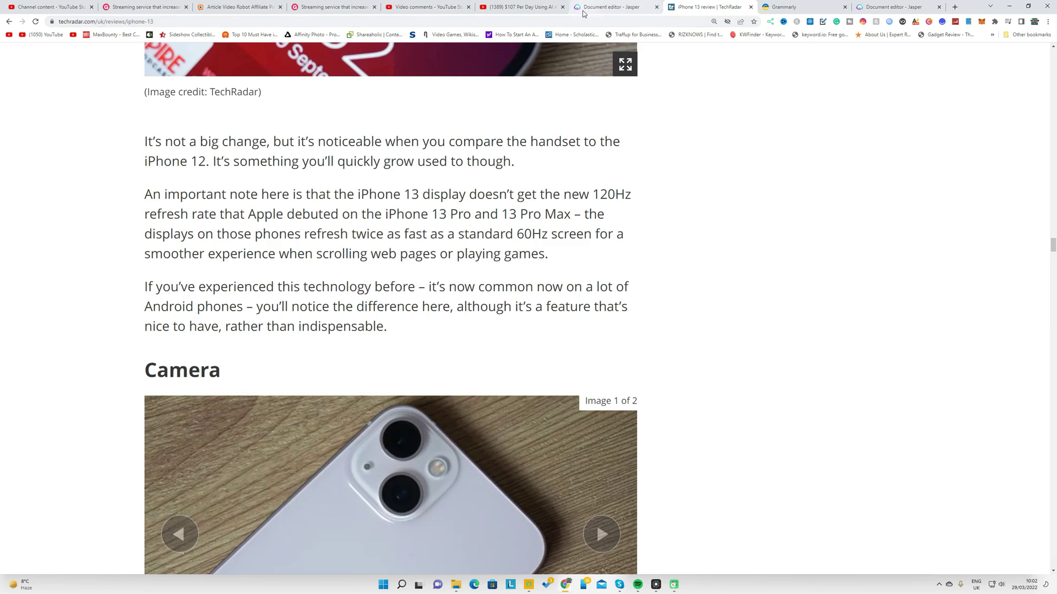
{"action": "left_click", "coordinate": [611, 7]}
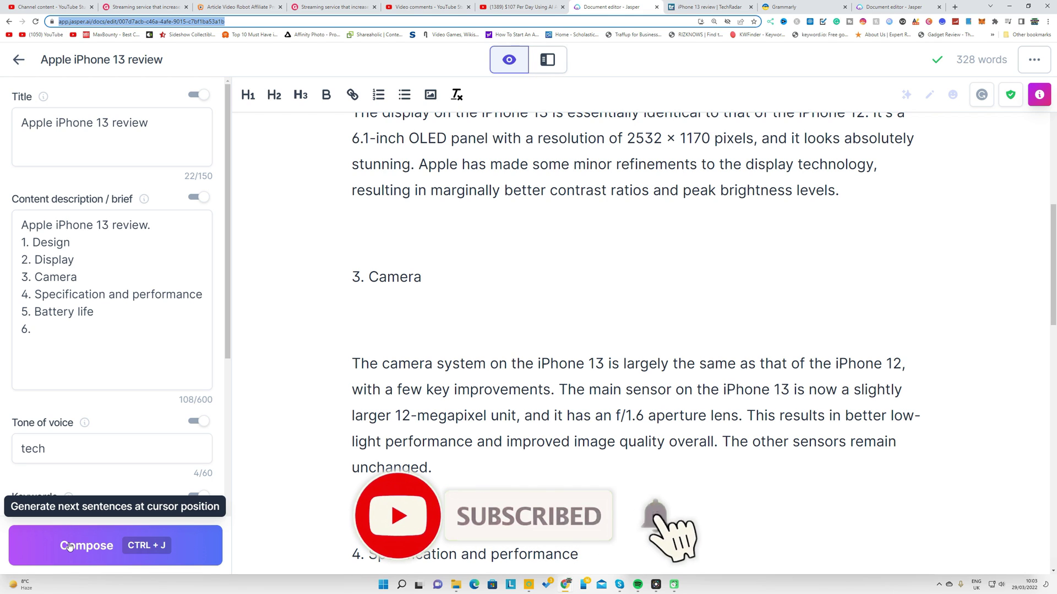
Scroll the 328-word review down to its 'best iPhone money can buy' conclusion
{"action": "scroll", "coordinate": [474, 349], "scroll_direction": "up", "scroll_amount": 4}
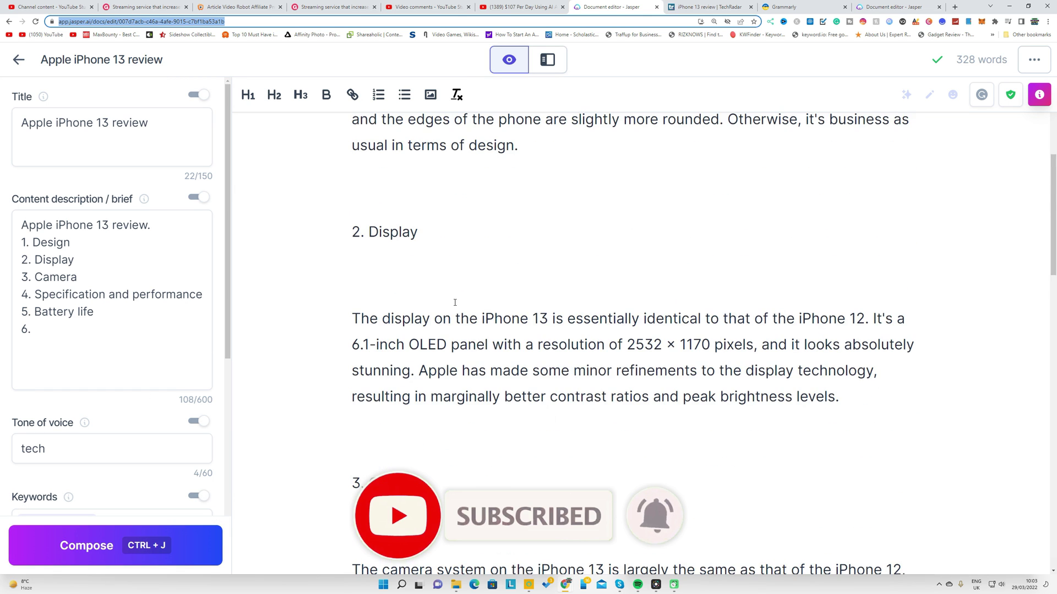
{"action": "scroll", "coordinate": [473, 348], "scroll_direction": "down", "scroll_amount": 2}
{"action": "scroll", "coordinate": [474, 350], "scroll_direction": "down", "scroll_amount": 4}
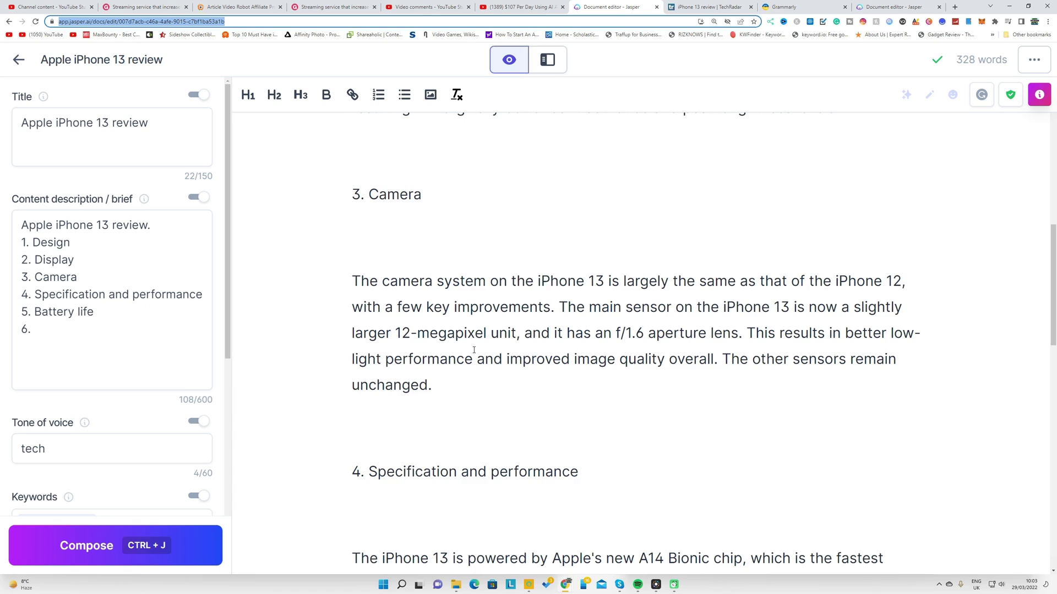
{"action": "scroll", "coordinate": [474, 350], "scroll_direction": "down", "scroll_amount": 5}
{"action": "scroll", "coordinate": [470, 356], "scroll_direction": "down", "scroll_amount": 5}
{"action": "scroll", "coordinate": [463, 358], "scroll_direction": "down", "scroll_amount": 5}
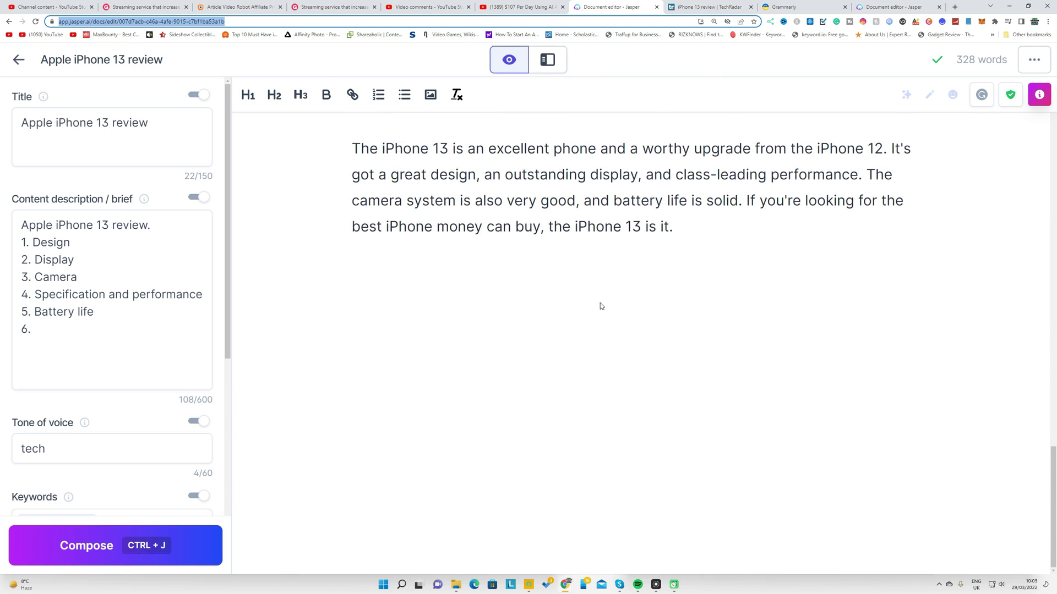
Scroll back up and select the entire review text in the editor
{"action": "scroll", "coordinate": [601, 306], "scroll_direction": "up", "scroll_amount": 5}
{"action": "scroll", "coordinate": [597, 302], "scroll_direction": "up", "scroll_amount": 2}
{"action": "scroll", "coordinate": [594, 300], "scroll_direction": "up", "scroll_amount": 3}
{"action": "scroll", "coordinate": [592, 295], "scroll_direction": "up", "scroll_amount": 4}
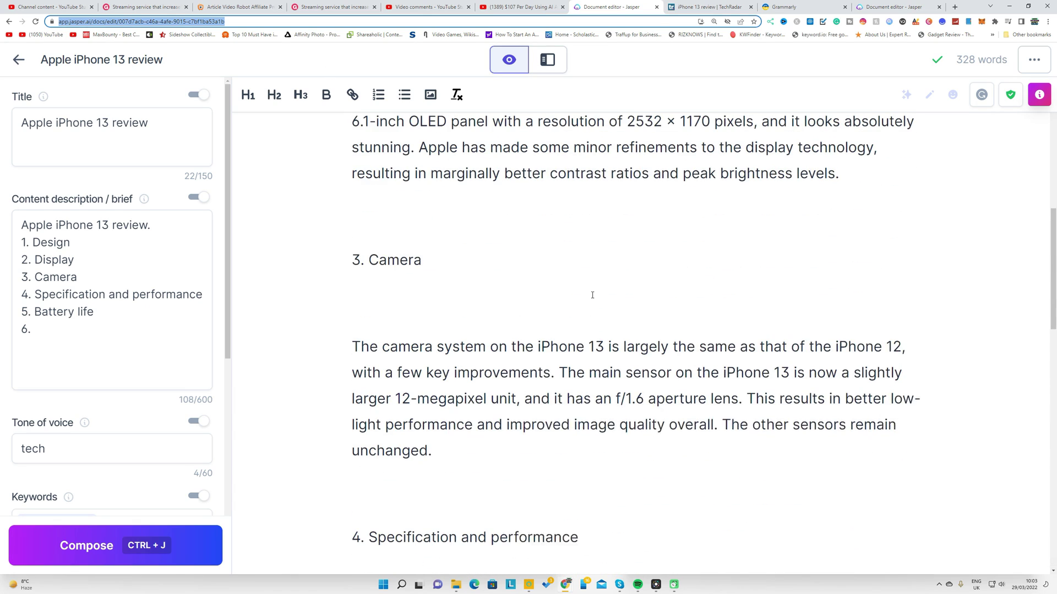
{"action": "left_click", "coordinate": [592, 294]}
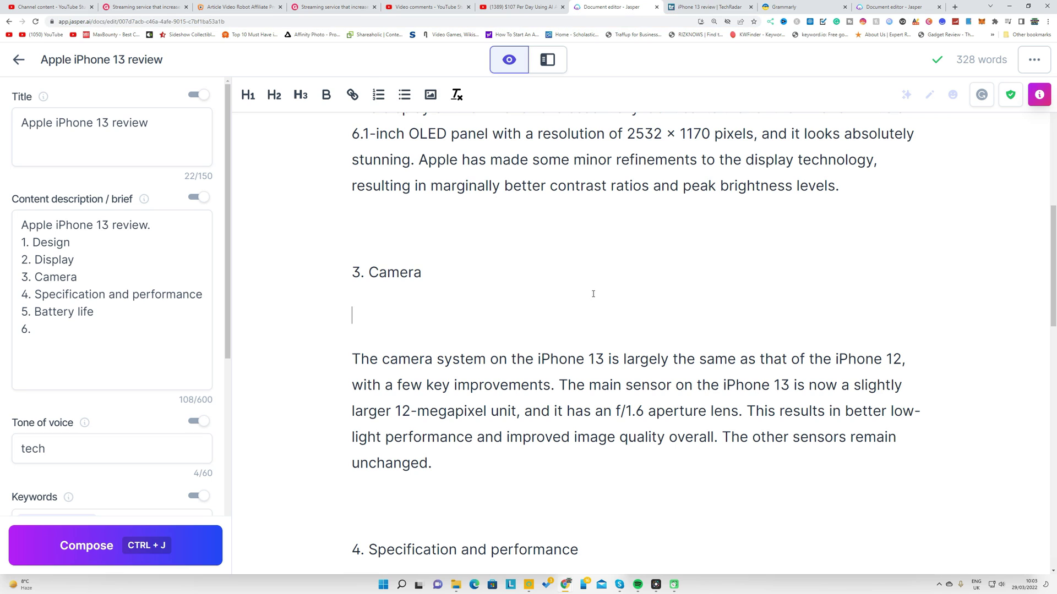
{"action": "key", "text": "ctrl+a"}
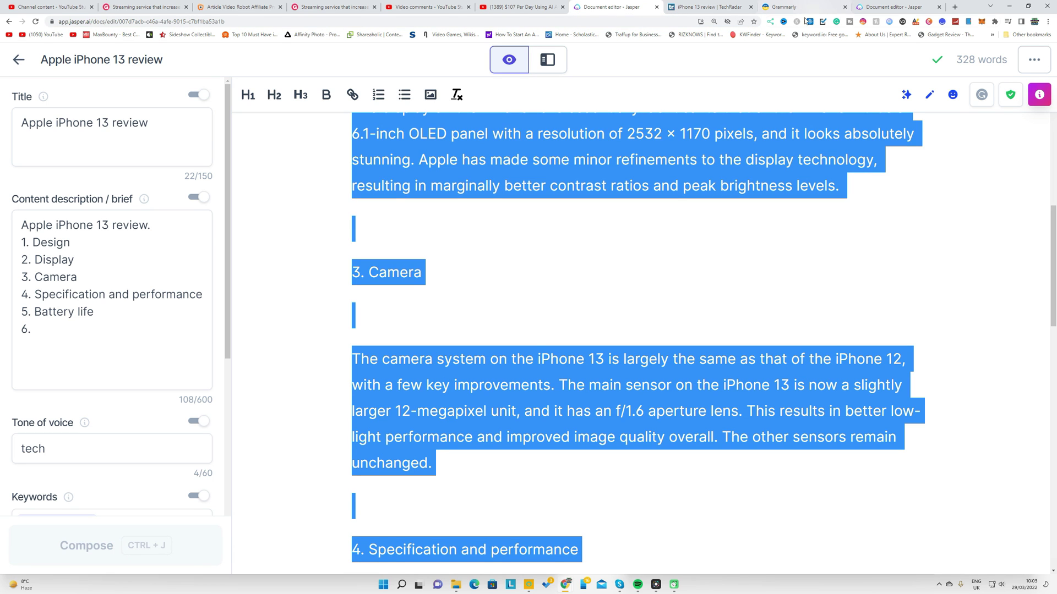
Replace the outline in Grammarly with the pasted full iPhone 13 review article
{"action": "left_click", "coordinate": [778, 7]}
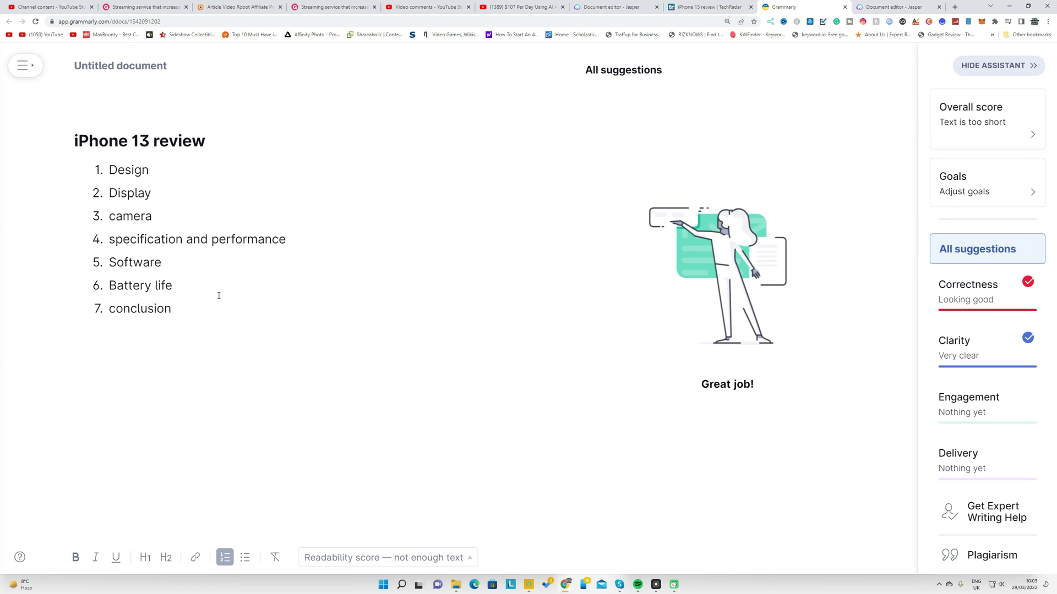
{"action": "key", "text": "ctrl+a"}
{"action": "key", "text": "BackSpace"}
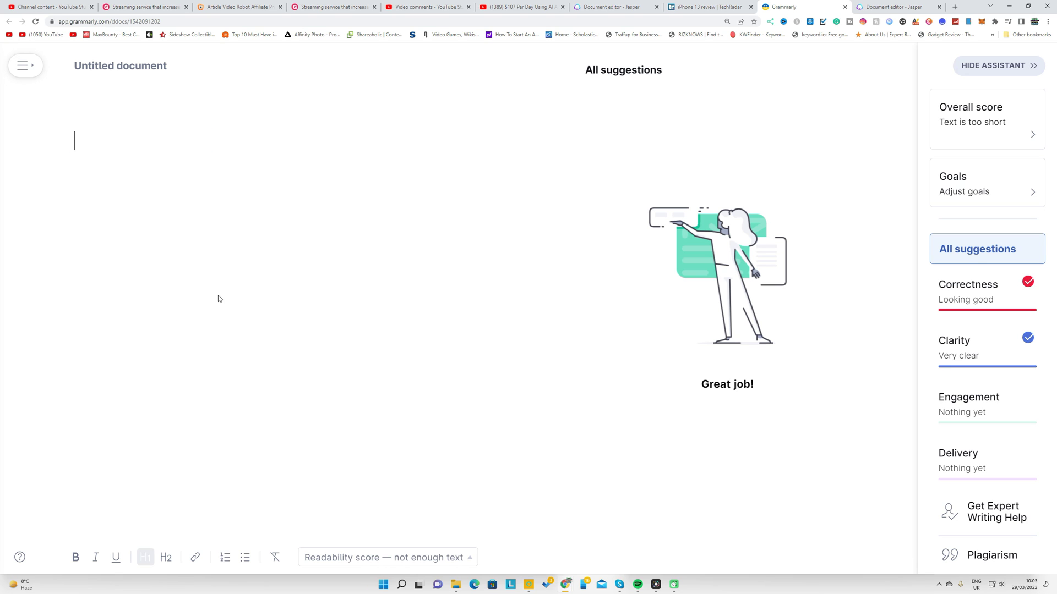
{"action": "key", "text": "ctrl+v"}
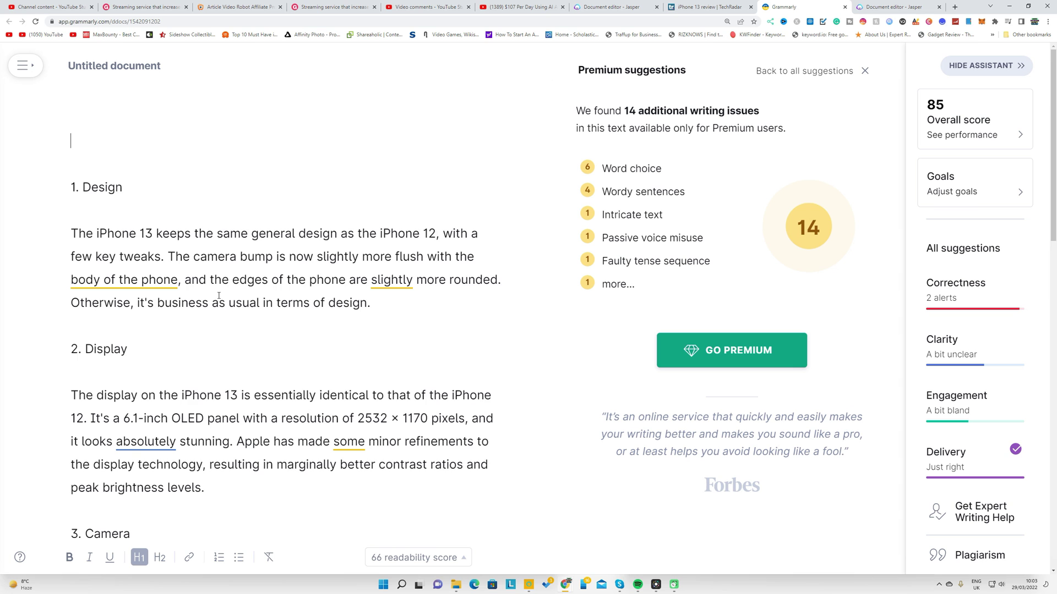
Check the document's word count and readability statistics, scored 85 overall
{"action": "scroll", "coordinate": [218, 296], "scroll_direction": "down", "scroll_amount": 5}
{"action": "scroll", "coordinate": [218, 296], "scroll_direction": "down", "scroll_amount": 3}
{"action": "scroll", "coordinate": [218, 295], "scroll_direction": "down", "scroll_amount": 3}
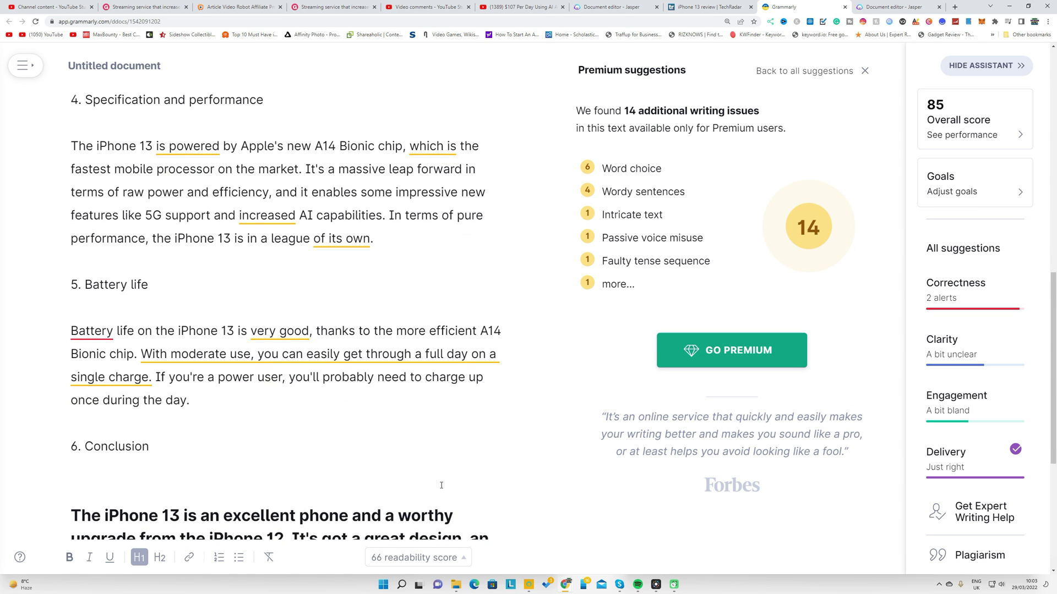
{"action": "left_click", "coordinate": [458, 565]}
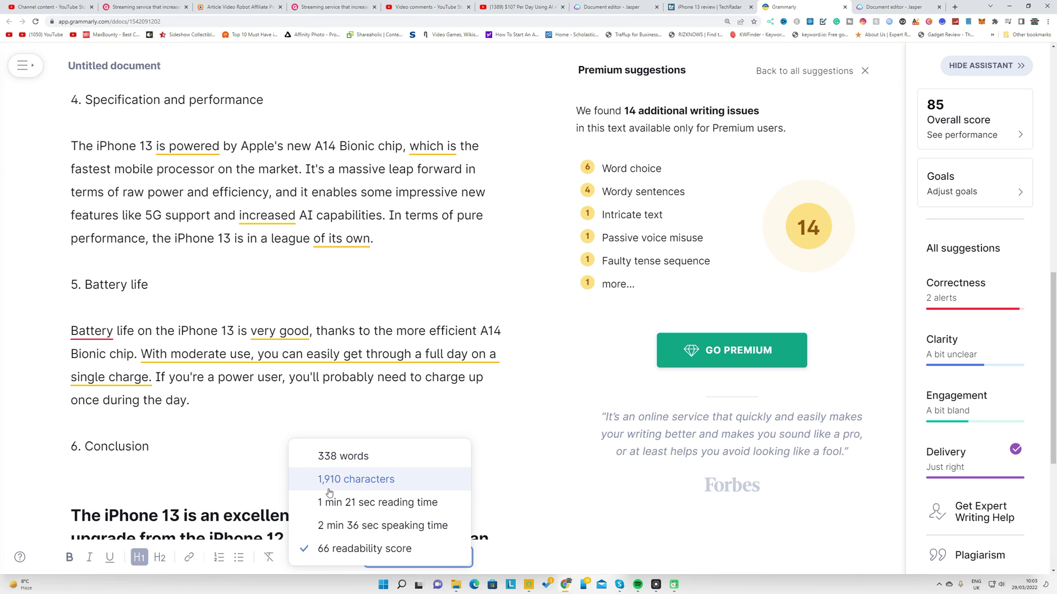
{"action": "left_click", "coordinate": [242, 419]}
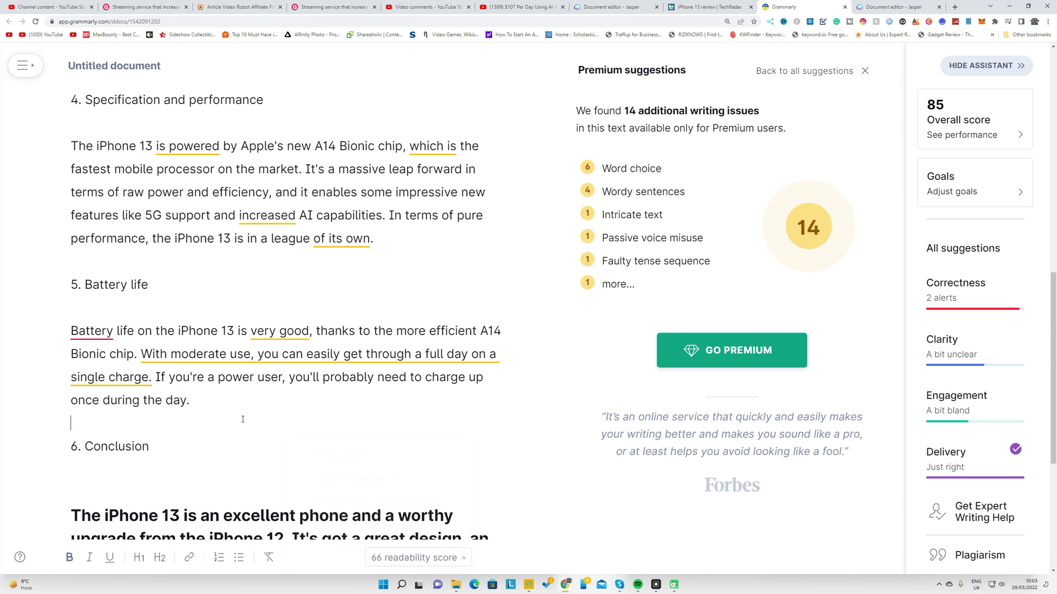
Remove the H1 heading style from the conclusion paragraph, making it body text
{"action": "scroll", "coordinate": [242, 420], "scroll_direction": "down", "scroll_amount": 5}
{"action": "left_click_drag", "start_coordinate": [261, 385], "coordinate": [35, 267]}
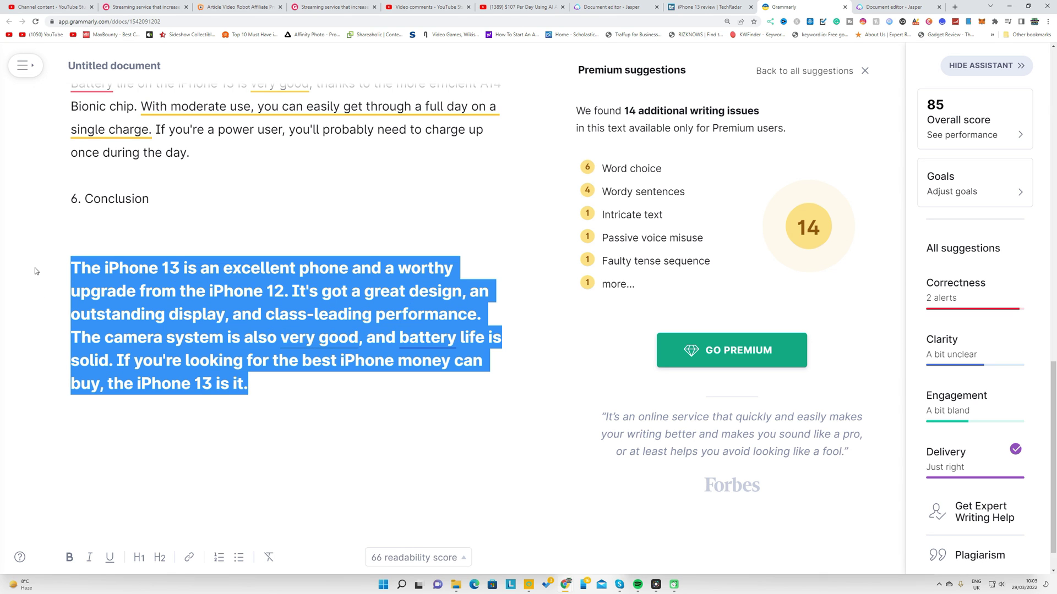
{"action": "left_click", "coordinate": [226, 449]}
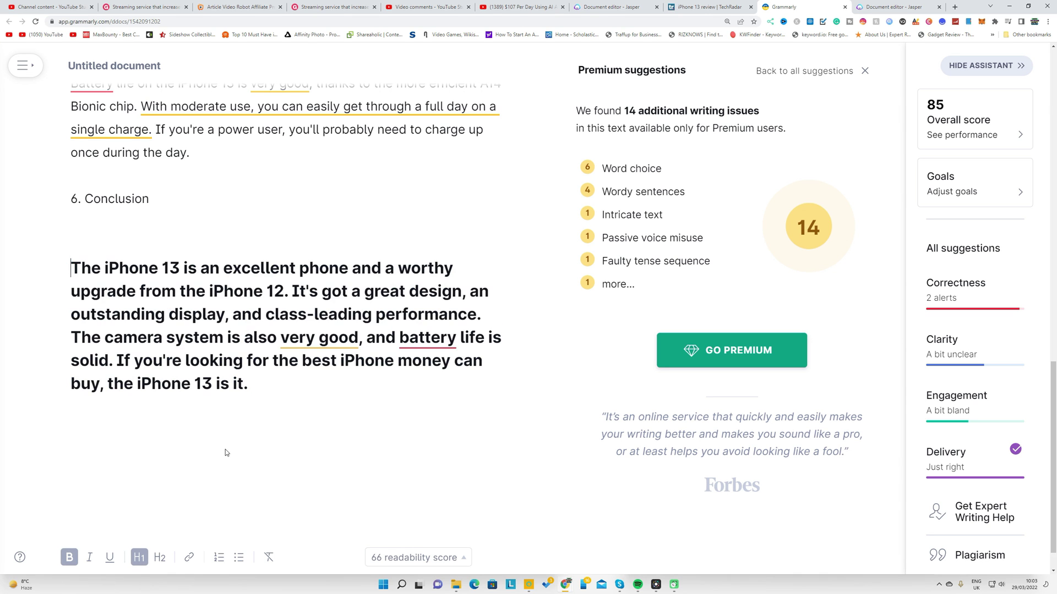
{"action": "left_click", "coordinate": [264, 384]}
{"action": "left_click_drag", "start_coordinate": [263, 384], "coordinate": [10, 267]}
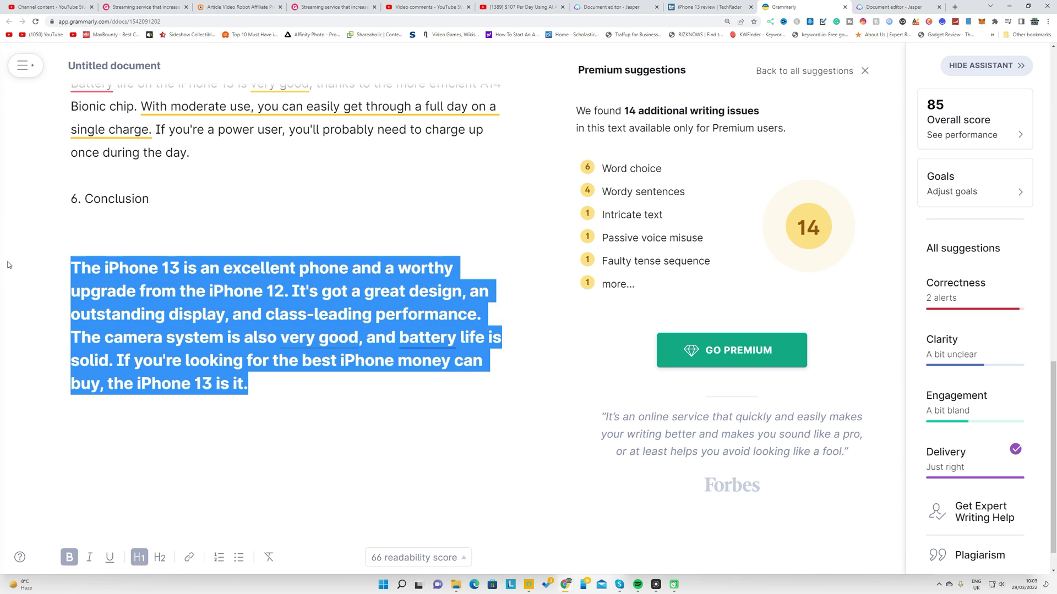
{"action": "left_click", "coordinate": [141, 558]}
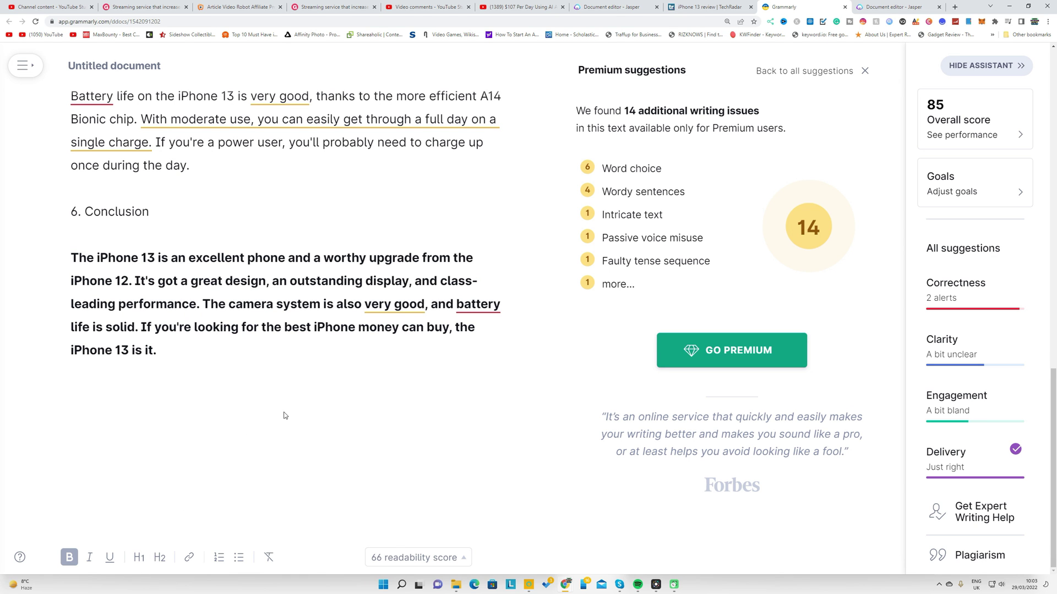
{"action": "scroll", "coordinate": [281, 399], "scroll_direction": "up", "scroll_amount": 5}
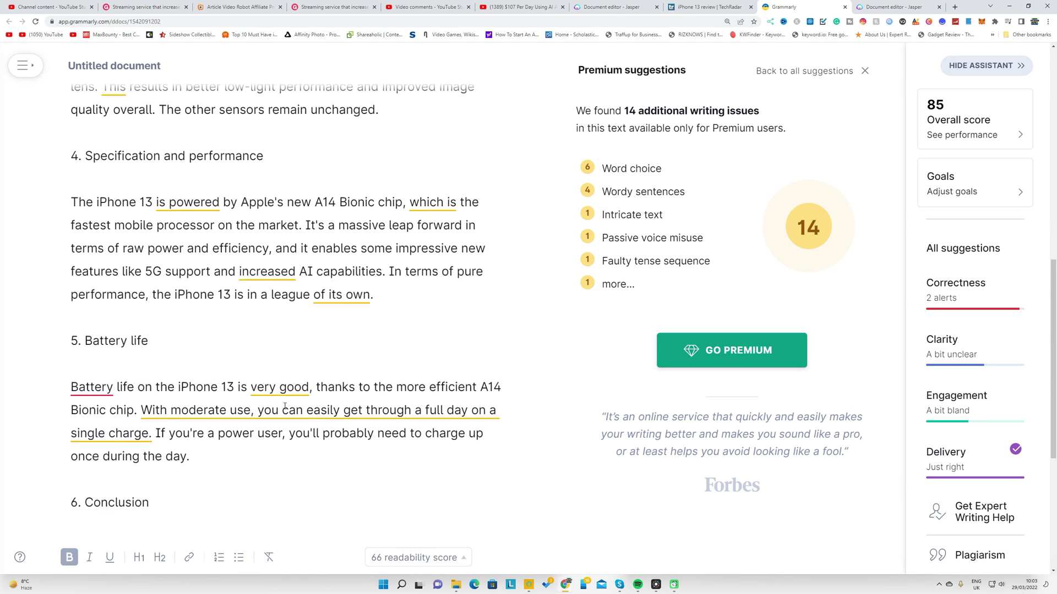
{"action": "scroll", "coordinate": [284, 402], "scroll_direction": "up", "scroll_amount": 5}
{"action": "scroll", "coordinate": [287, 407], "scroll_direction": "up", "scroll_amount": 5}
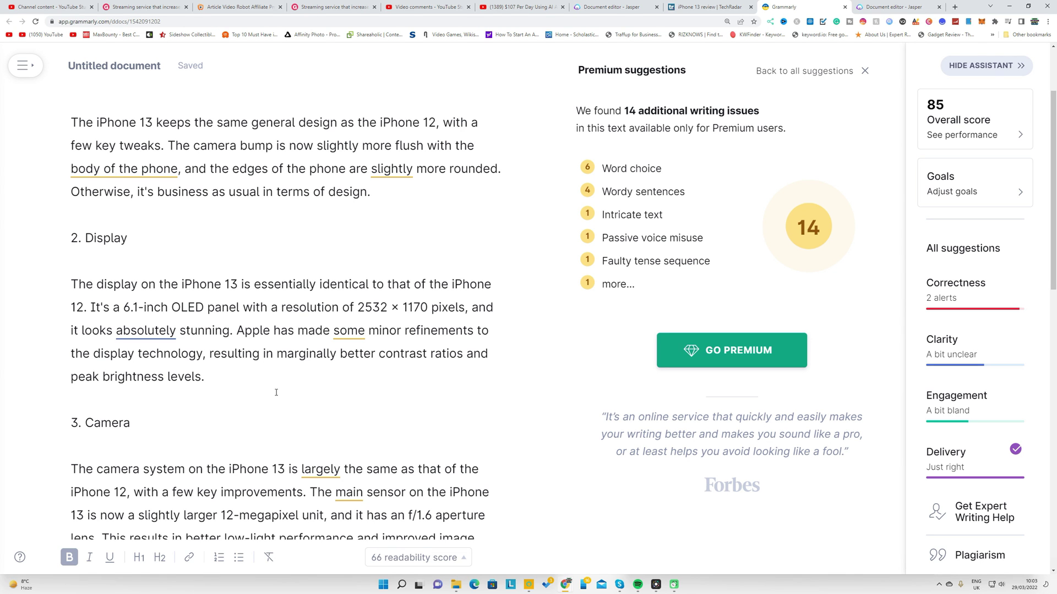
Glance over the TechRadar iPhone 13 review, then return to the Jasper document
{"action": "left_click", "coordinate": [707, 11]}
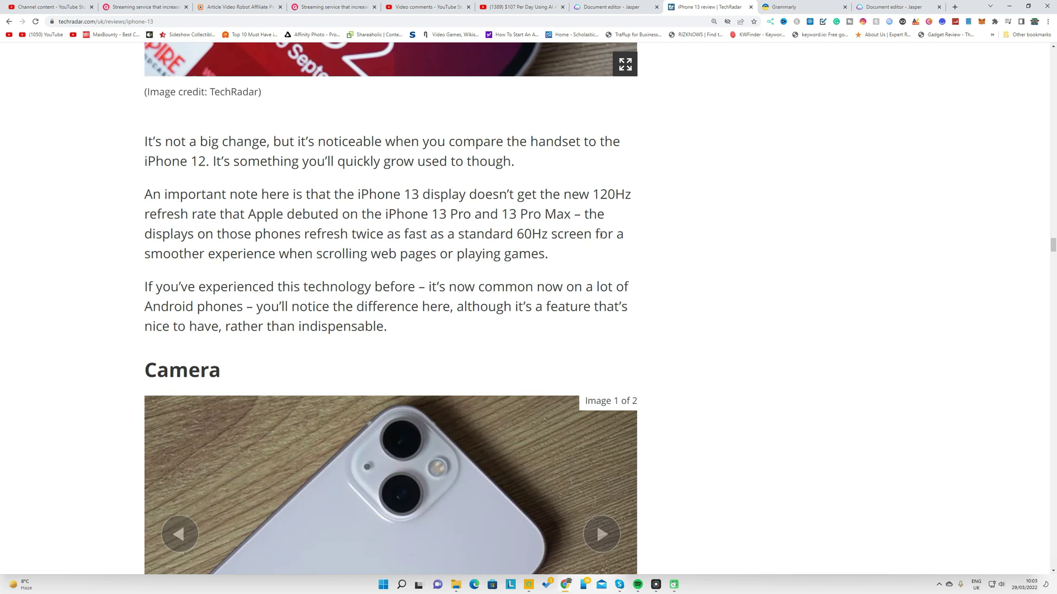
{"action": "scroll", "coordinate": [599, 234], "scroll_direction": "up", "scroll_amount": 4}
{"action": "scroll", "coordinate": [599, 232], "scroll_direction": "up", "scroll_amount": 3}
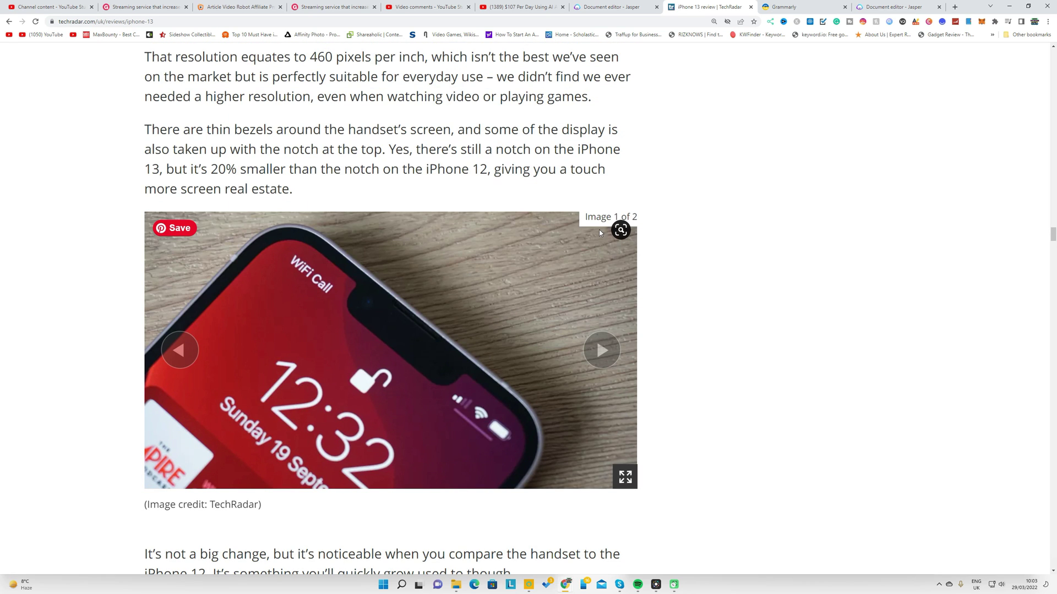
{"action": "left_click", "coordinate": [605, 11]}
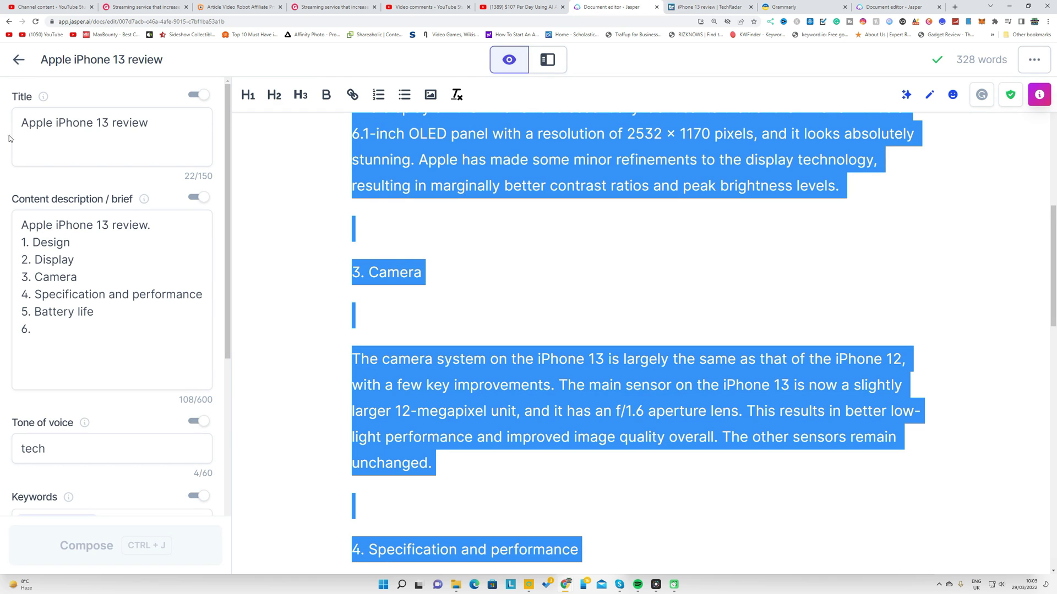
Leave the editor for Documents and open the Templates gallery
{"action": "left_click", "coordinate": [19, 60]}
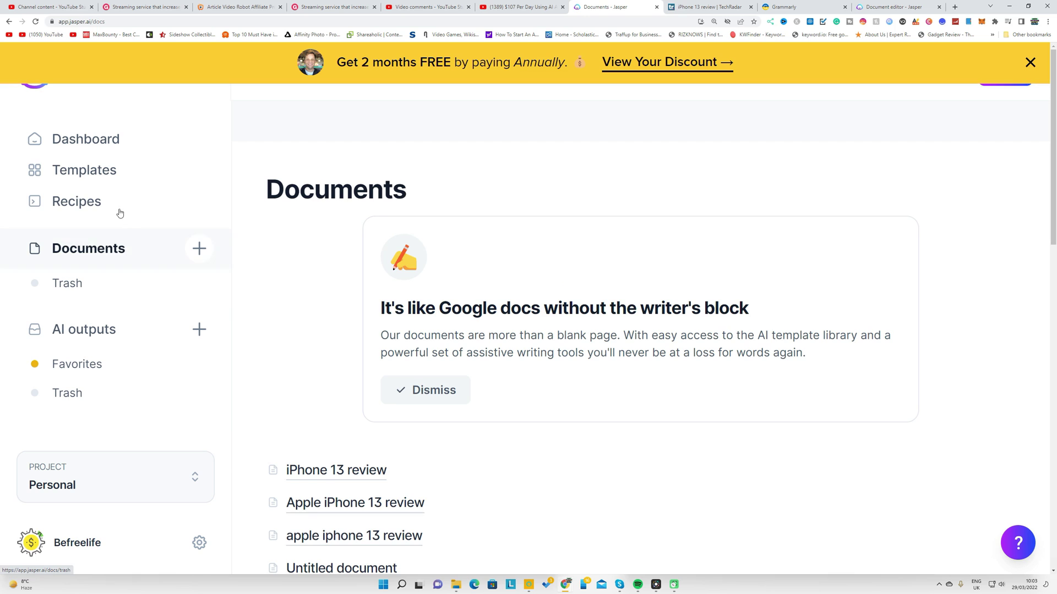
{"action": "left_click", "coordinate": [109, 182]}
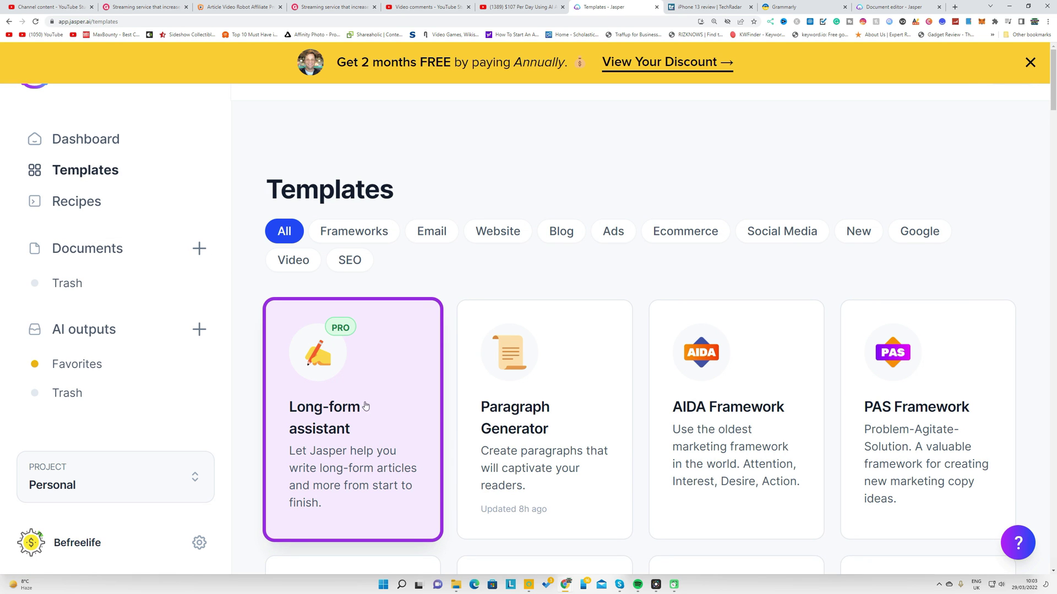
{"action": "scroll", "coordinate": [636, 358], "scroll_direction": "down", "scroll_amount": 4}
{"action": "scroll", "coordinate": [636, 358], "scroll_direction": "down", "scroll_amount": 4}
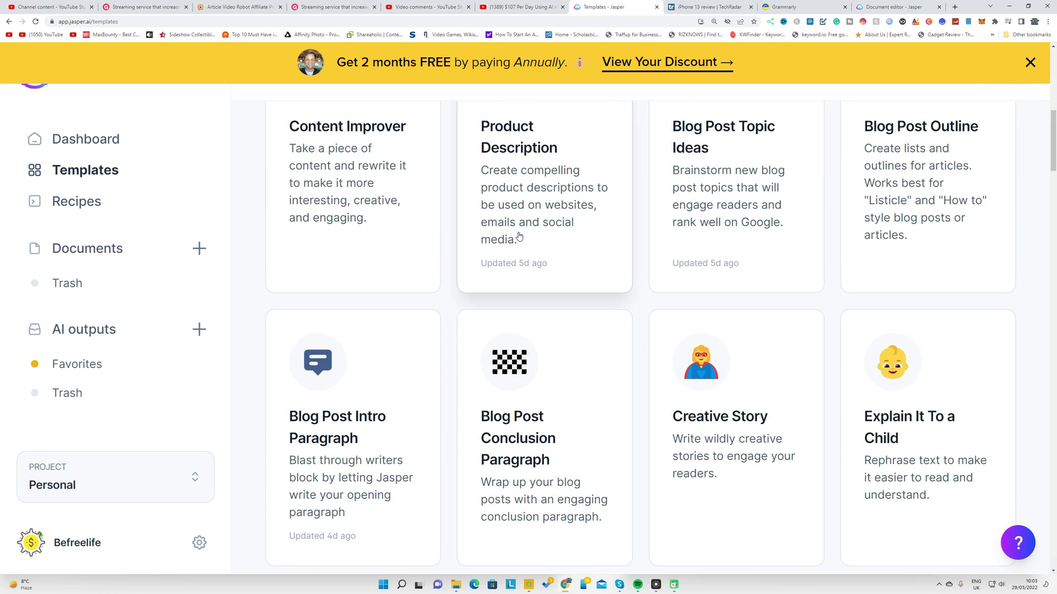
{"action": "scroll", "coordinate": [519, 236], "scroll_direction": "down", "scroll_amount": 5}
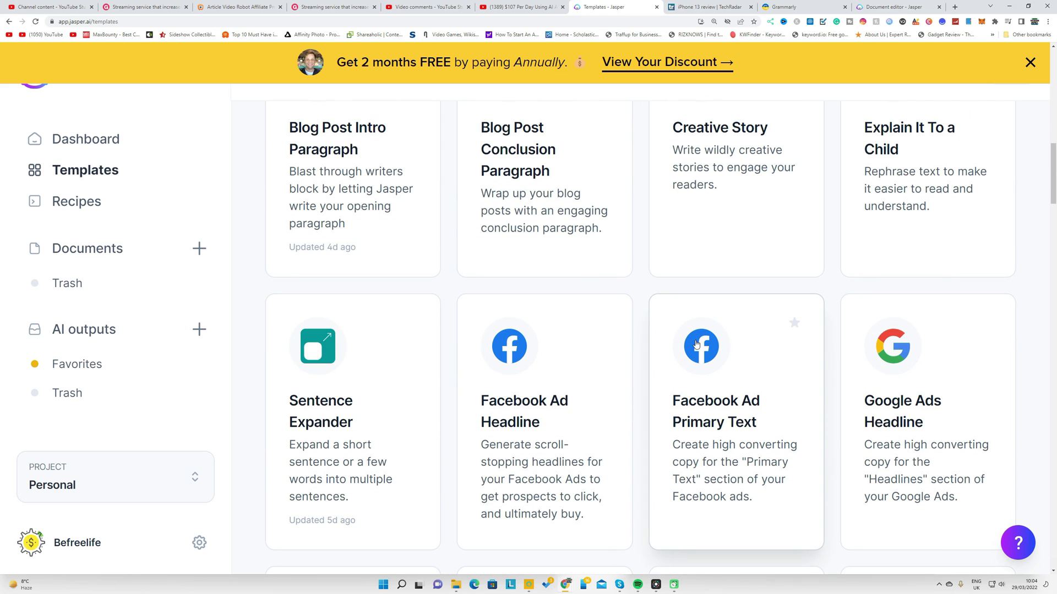
{"action": "scroll", "coordinate": [695, 347], "scroll_direction": "down", "scroll_amount": 3}
Browse down to Marketing Angles, Persuasive Bullet Points and the video script templates
{"action": "scroll", "coordinate": [693, 350], "scroll_direction": "down", "scroll_amount": 5}
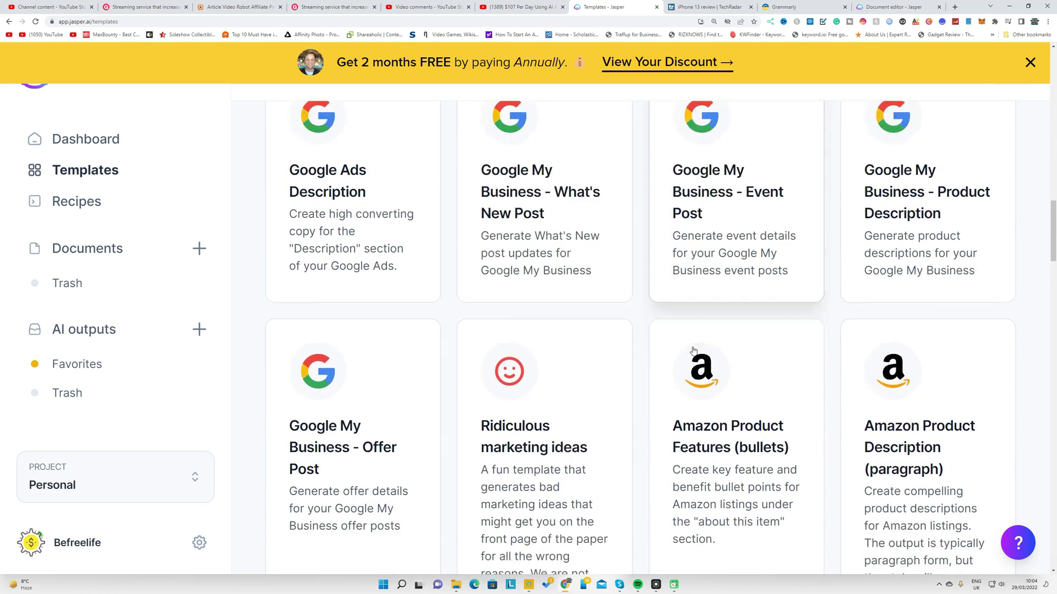
{"action": "scroll", "coordinate": [715, 291], "scroll_direction": "down", "scroll_amount": 4}
{"action": "scroll", "coordinate": [715, 279], "scroll_direction": "down", "scroll_amount": 5}
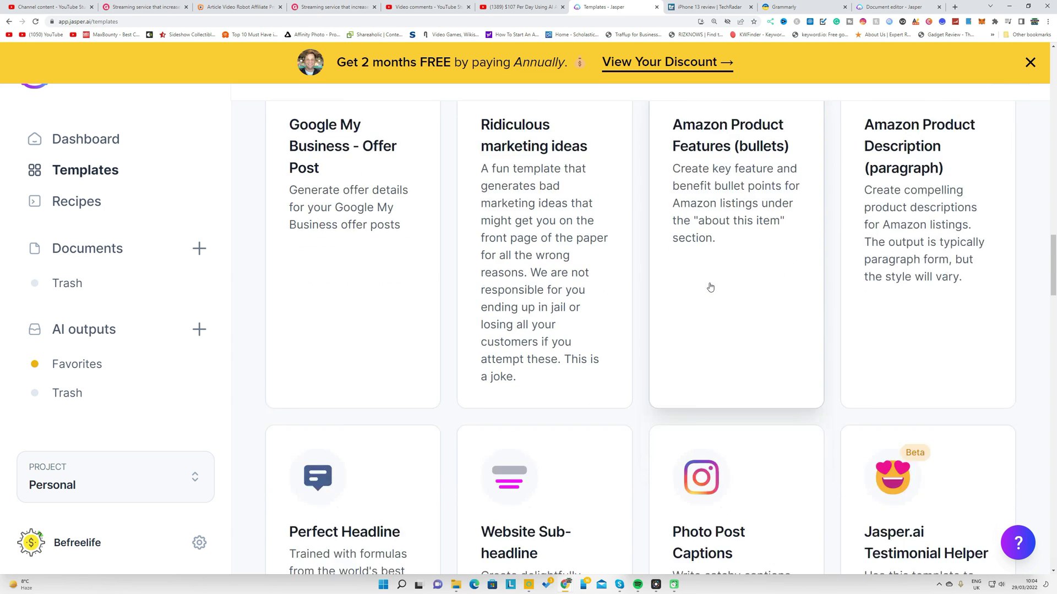
{"action": "scroll", "coordinate": [709, 285], "scroll_direction": "up", "scroll_amount": 3}
{"action": "scroll", "coordinate": [710, 286], "scroll_direction": "down", "scroll_amount": 3}
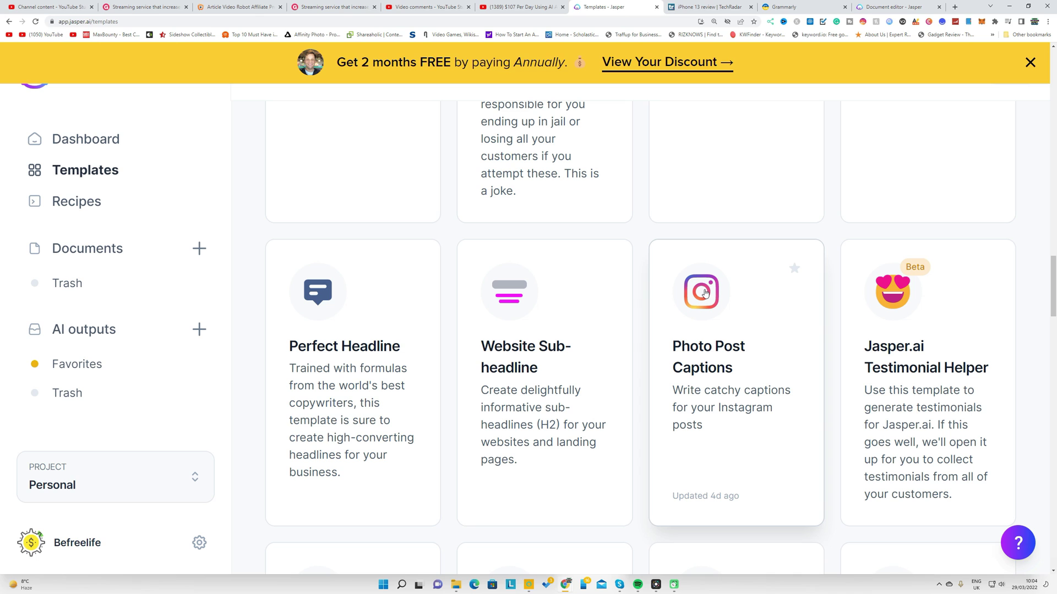
{"action": "scroll", "coordinate": [566, 334], "scroll_direction": "down", "scroll_amount": 3}
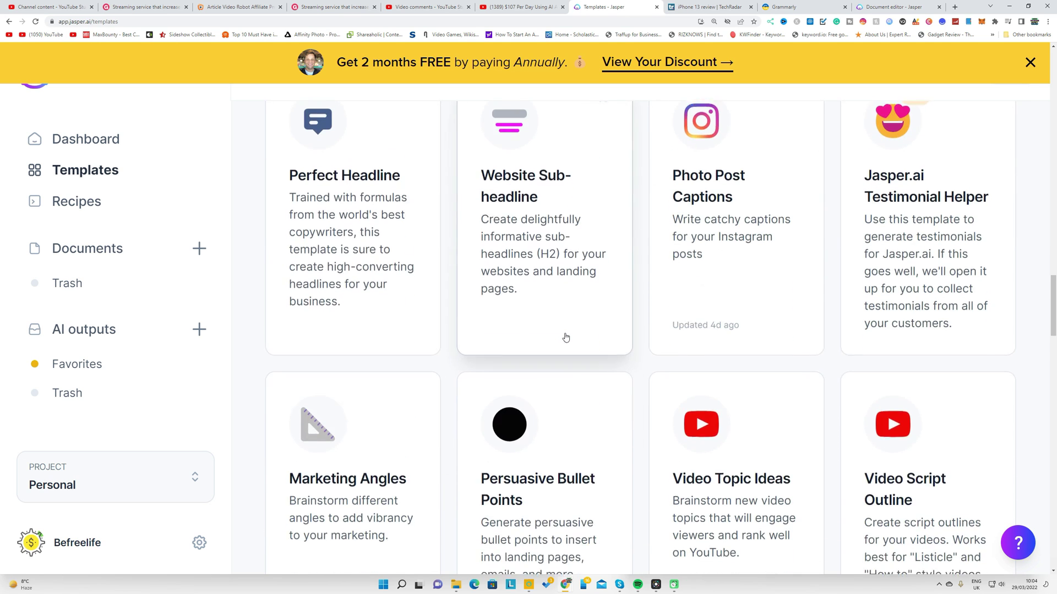
{"action": "scroll", "coordinate": [566, 336], "scroll_direction": "down", "scroll_amount": 3}
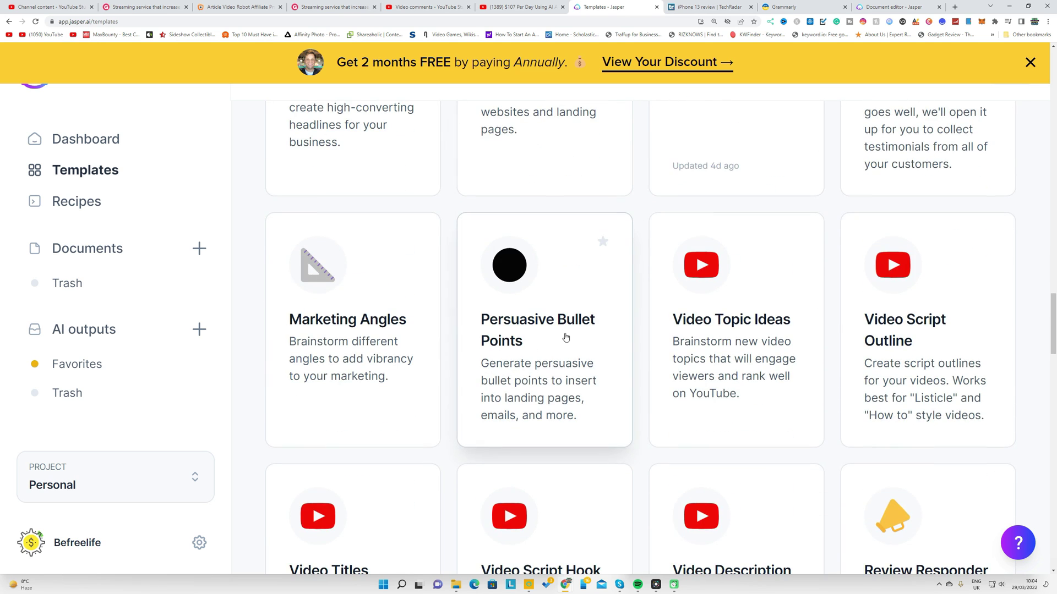